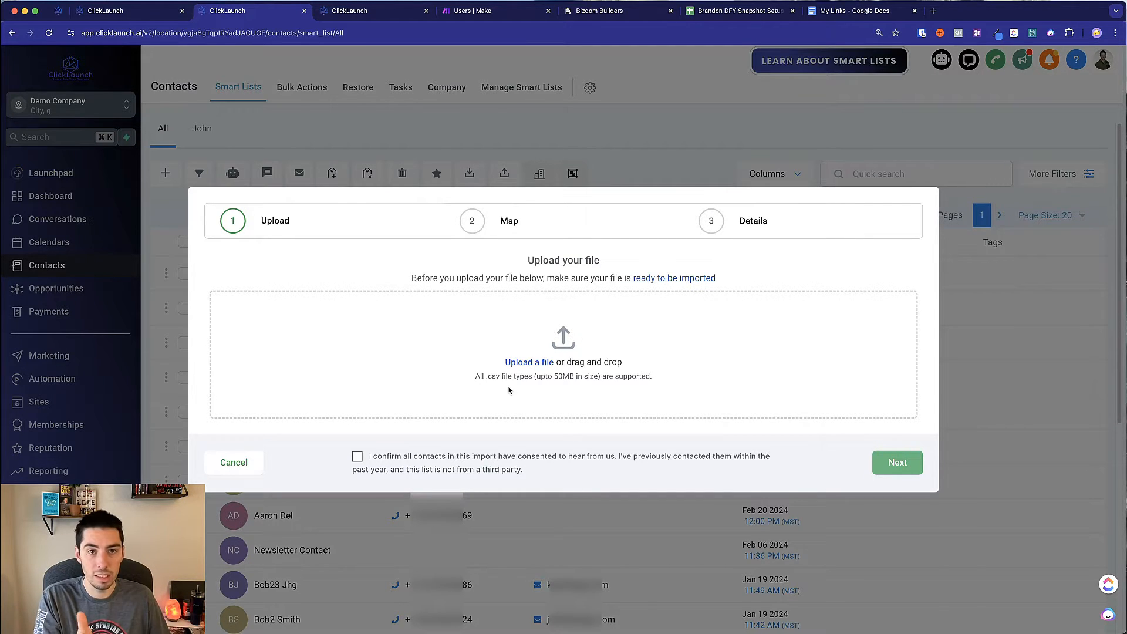
Look over the MOCK_DATA spreadsheet with its id, name, email and phone columns, and move its window away
drag(482, 378, 515, 378)
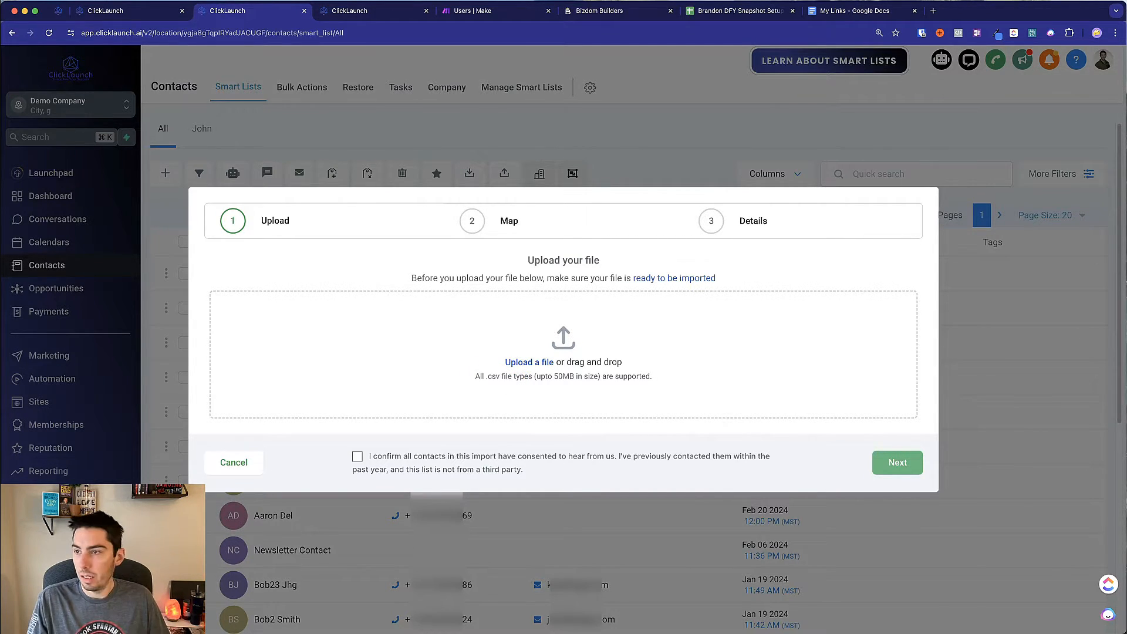
drag(1125, 235, 662, 99)
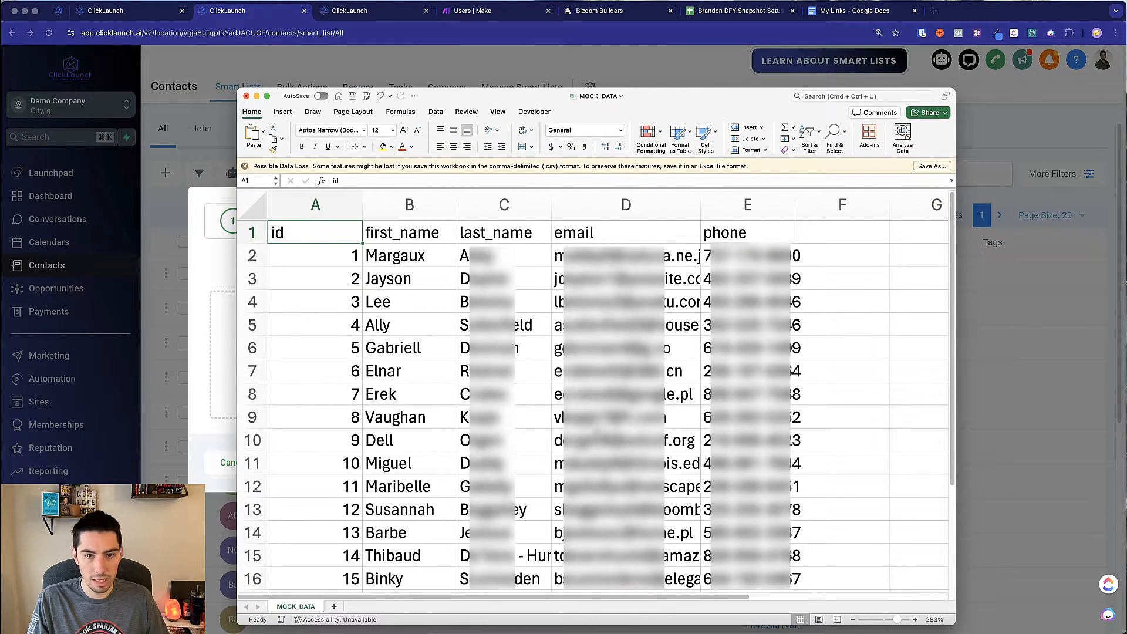
drag(682, 103, 1126, 129)
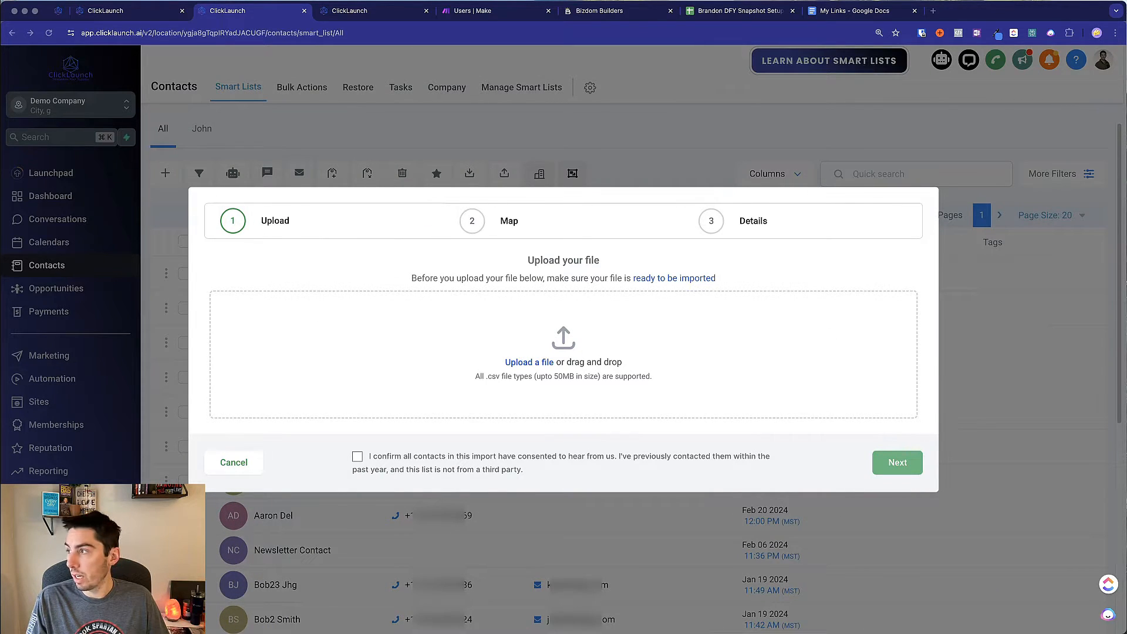
Upload MOCK_DATA.csv to the contact import, confirm contact consent and continue to column mapping
drag(23, 317, 597, 359)
click(357, 467)
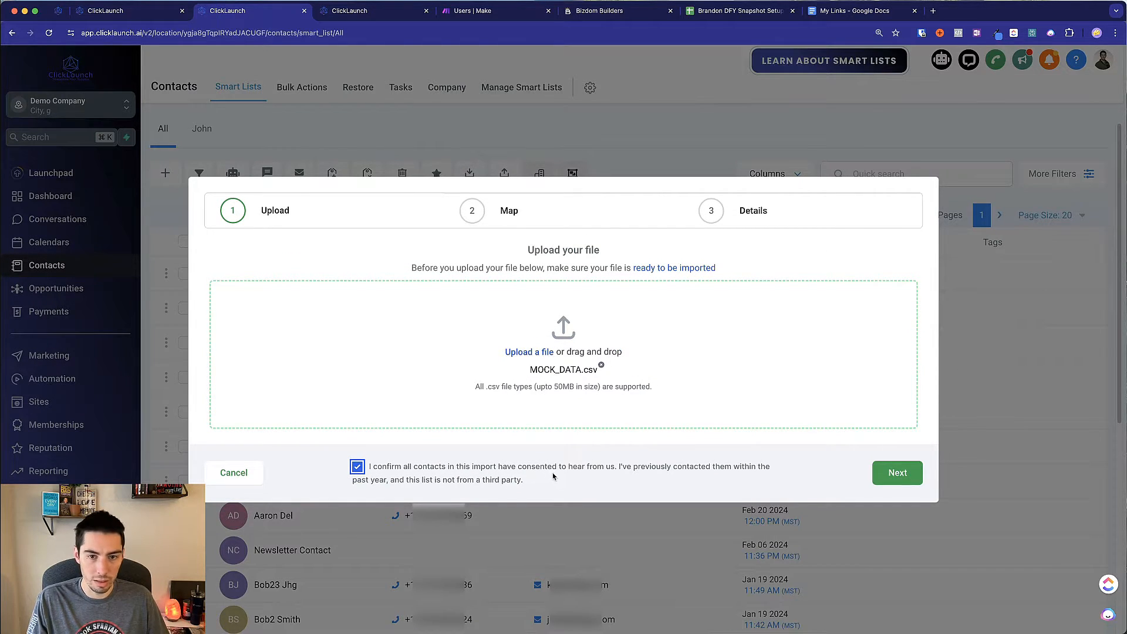
click(875, 481)
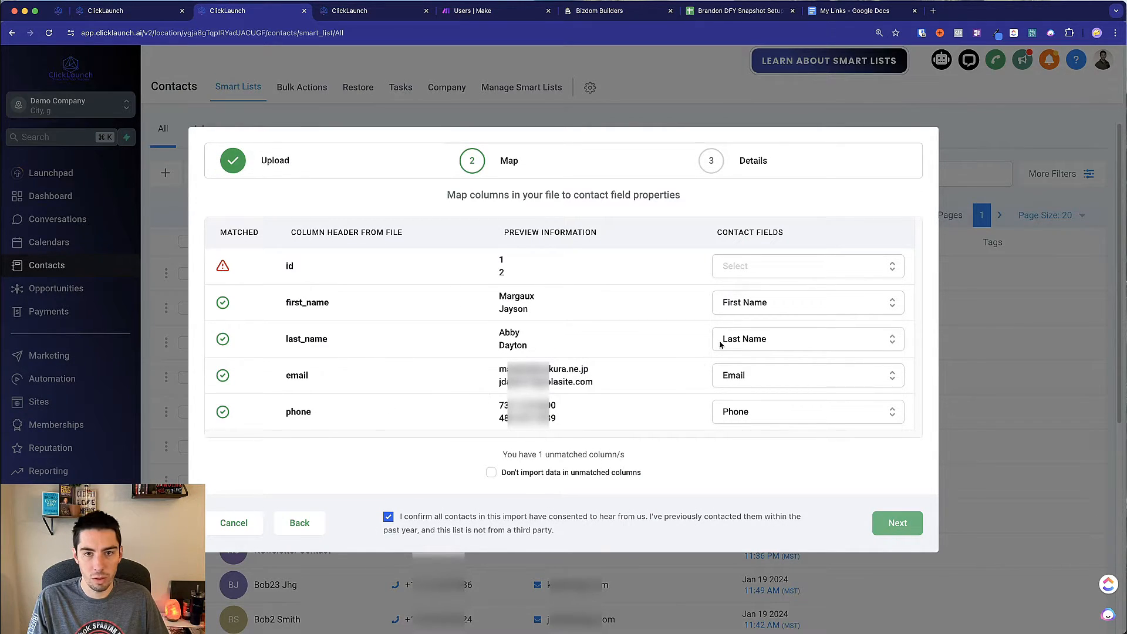
Check the contact field choices for the first_name and phone columns, and cancel the import
click(751, 301)
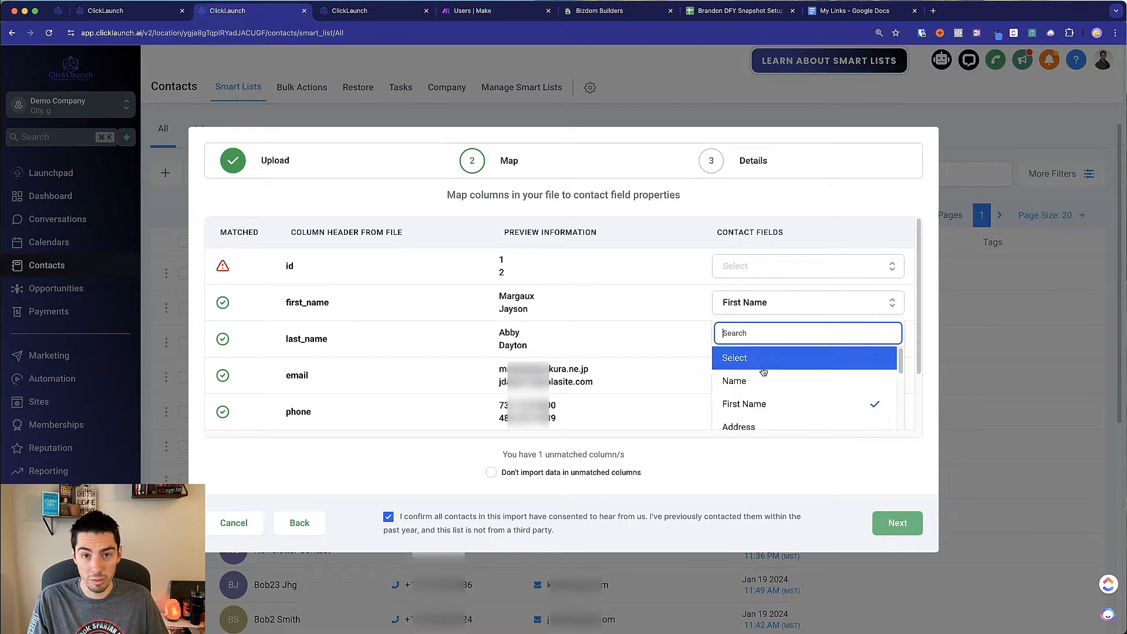
click(752, 302)
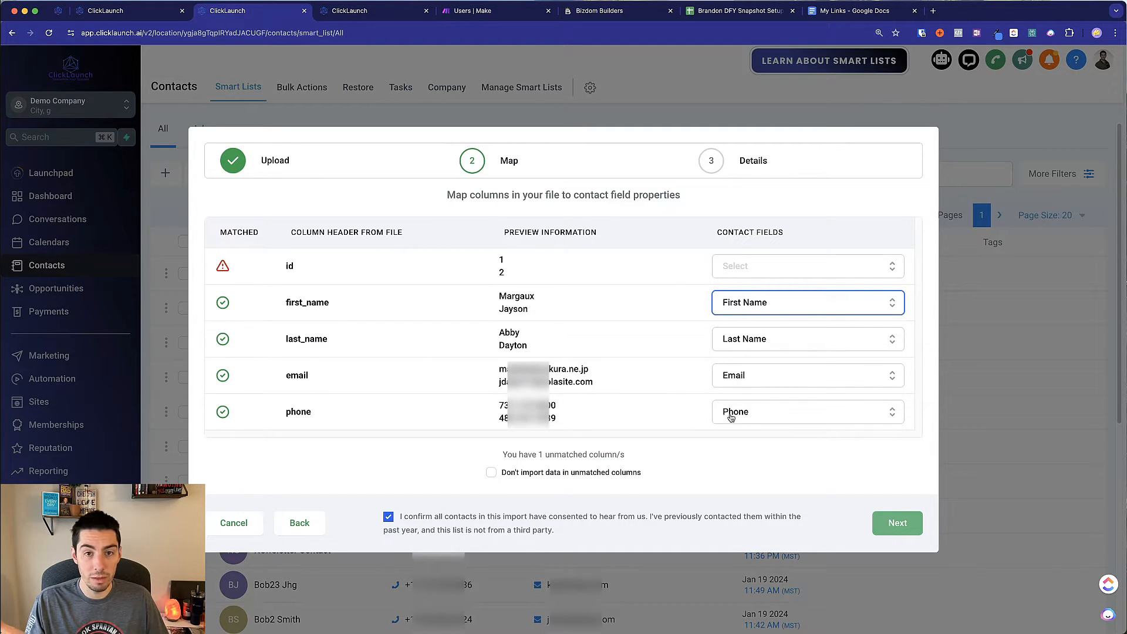
click(766, 418)
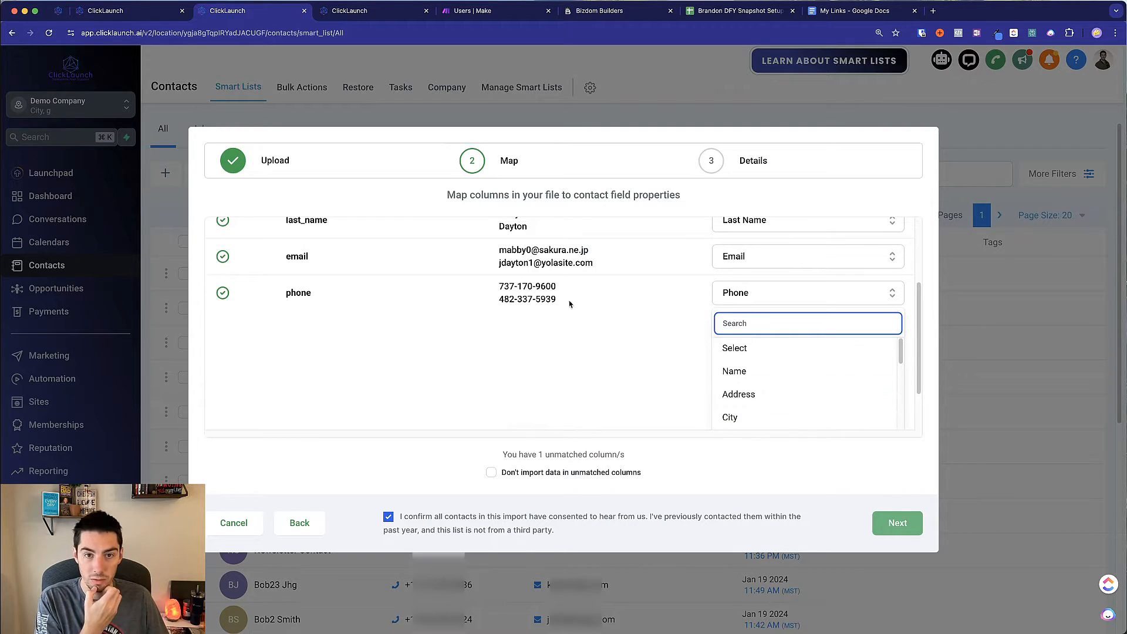
scroll(785, 377, down, 5)
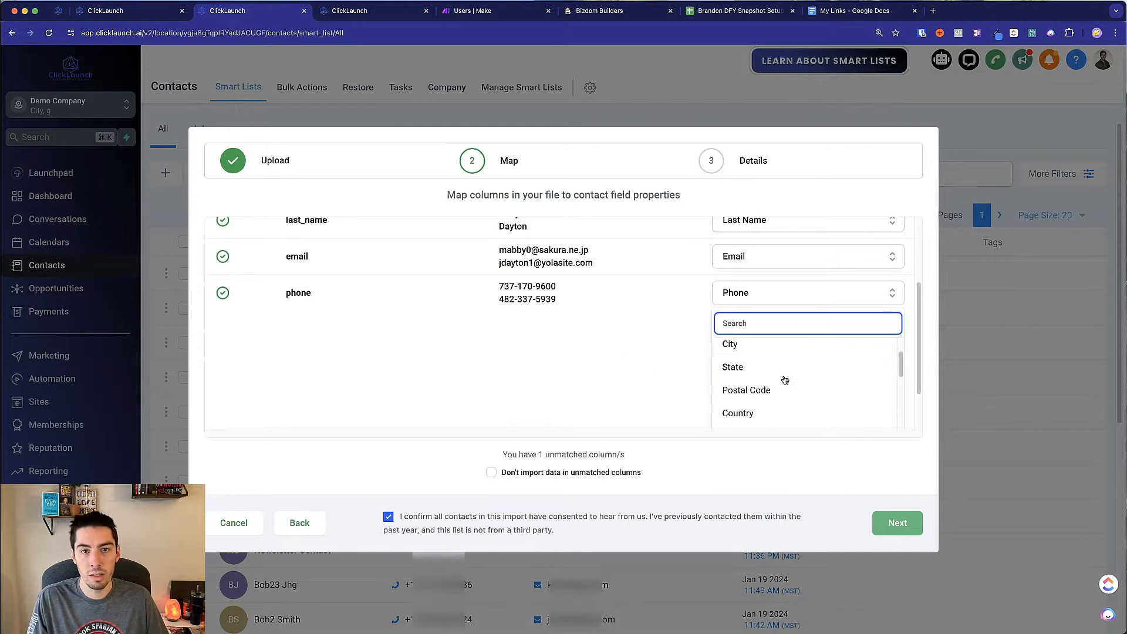
scroll(763, 387, up, 3)
click(757, 393)
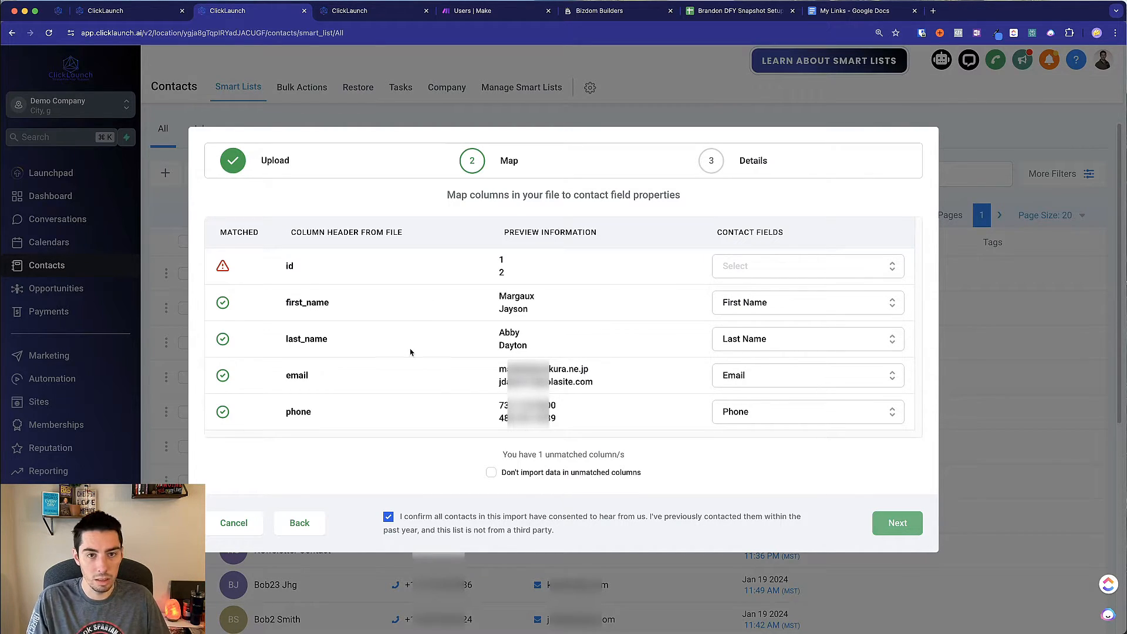
click(233, 525)
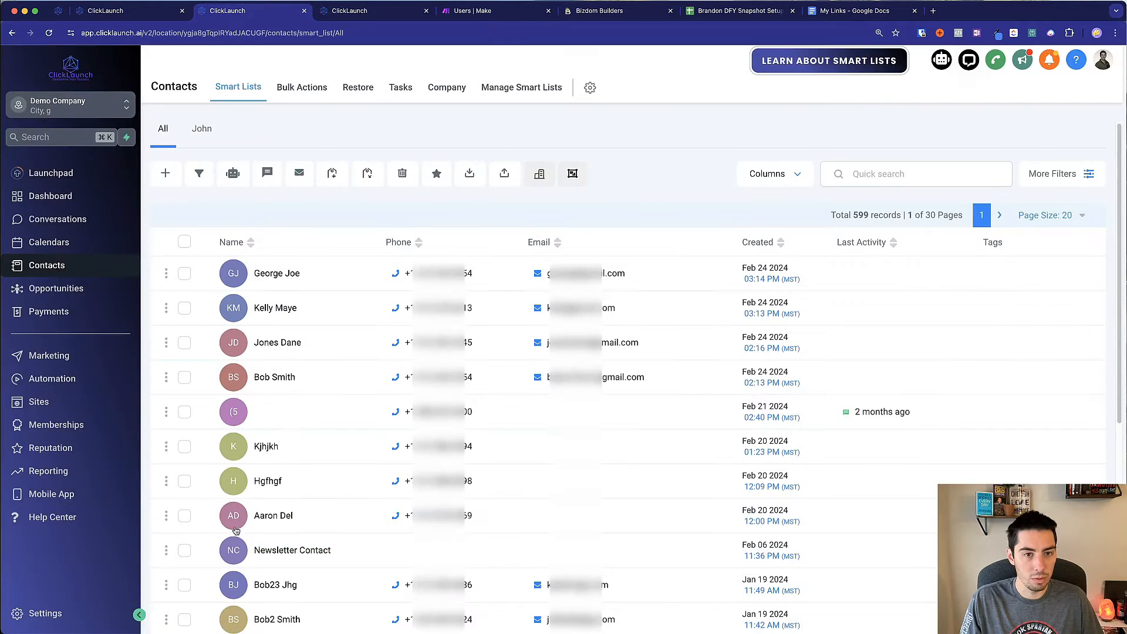
Open the custom fields page in the account settings
click(40, 614)
scroll(58, 410, down, 2)
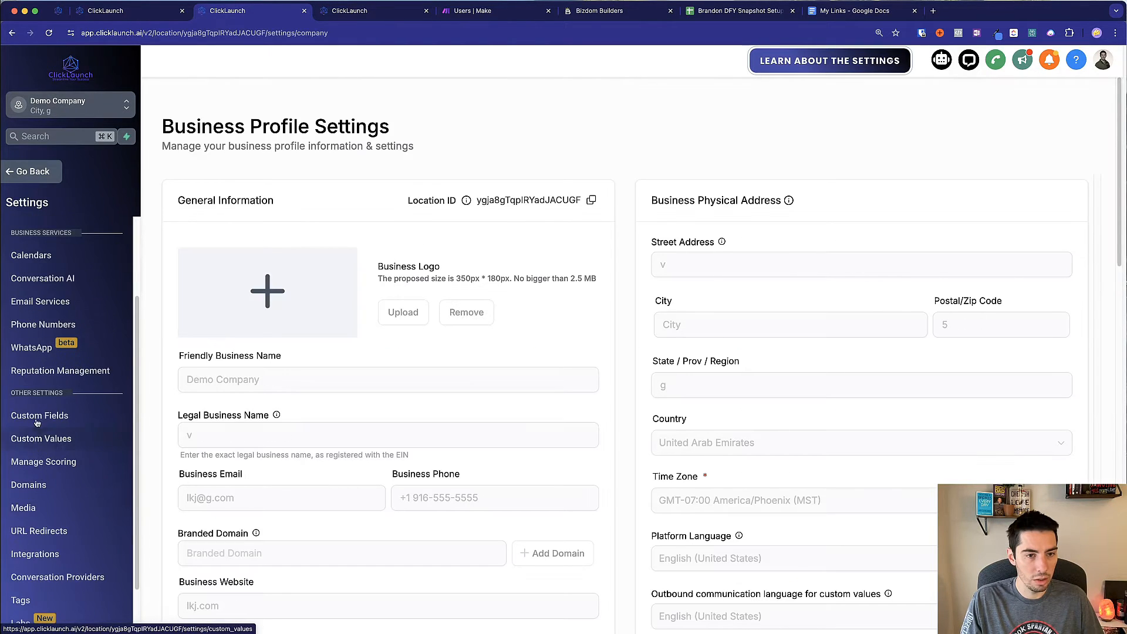
click(37, 416)
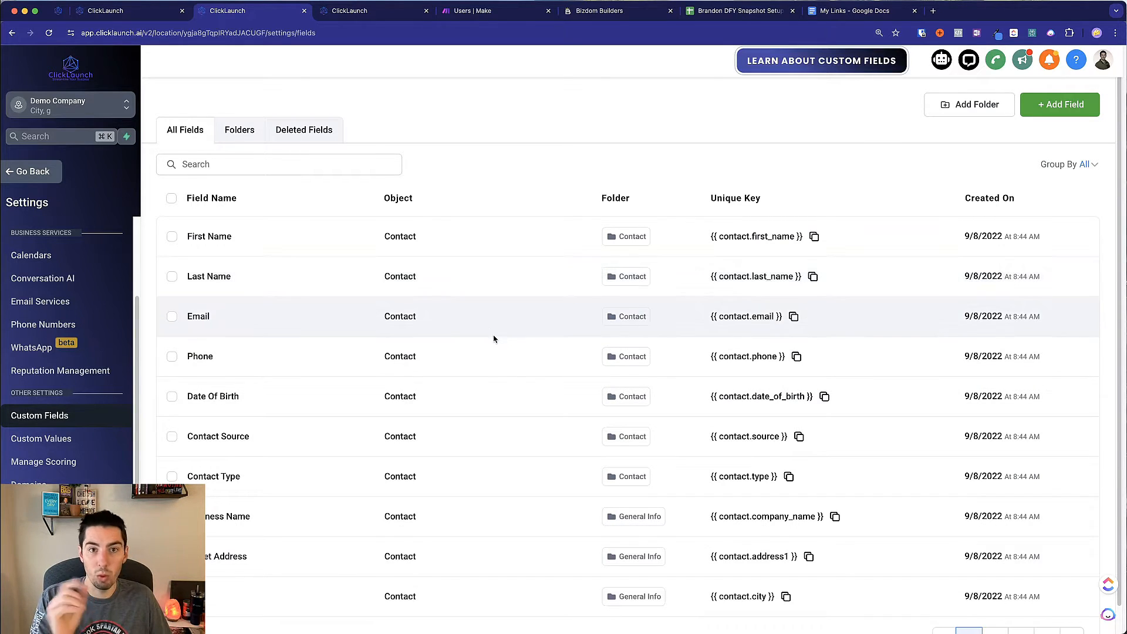
Create a single-line contact field named "What is your credit score?" in the Additional Info group
click(1060, 104)
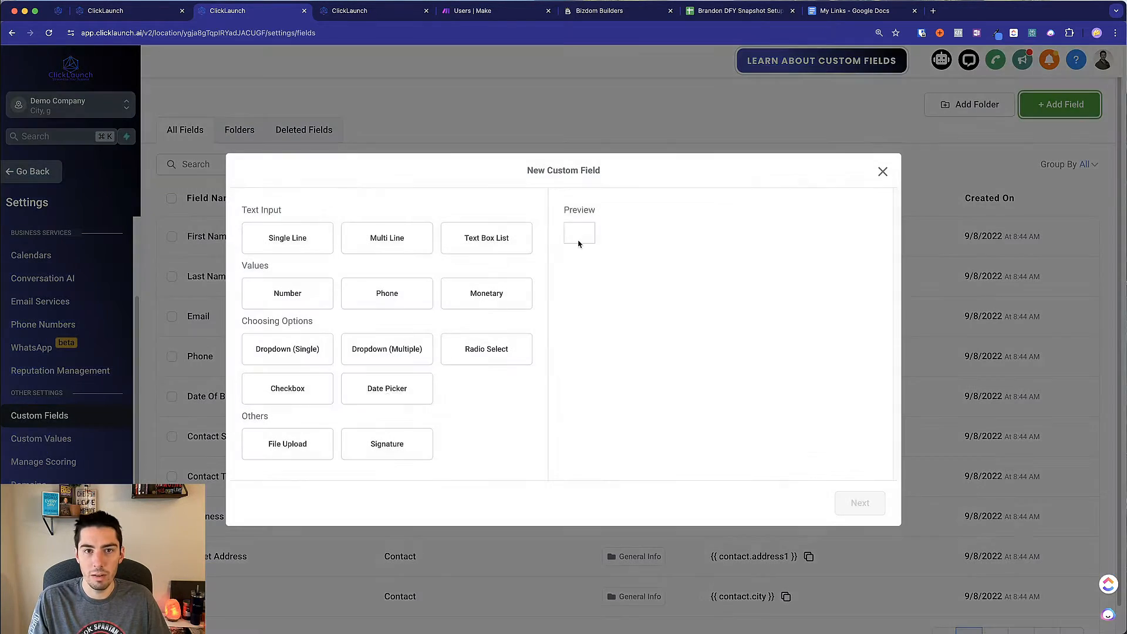
click(287, 237)
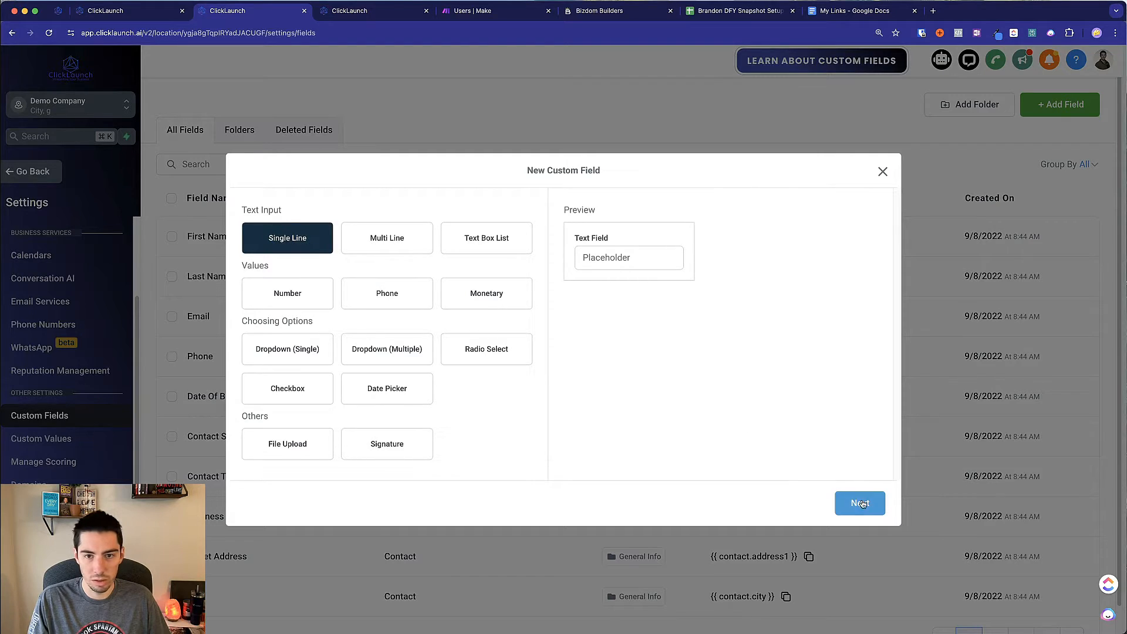
click(860, 503)
click(267, 307)
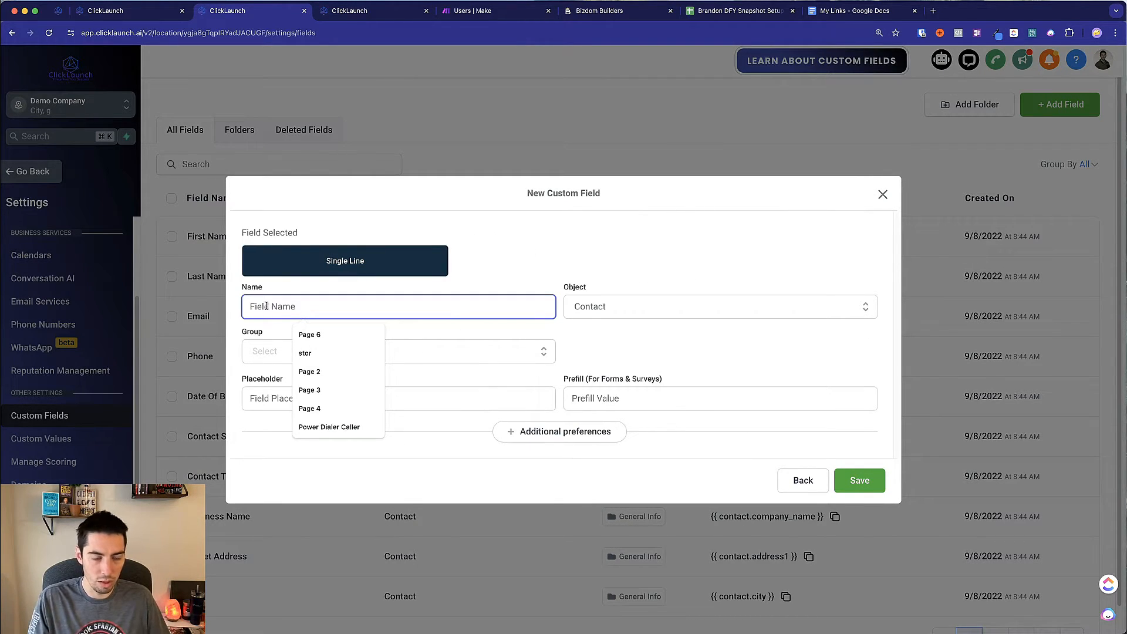
text(What is your credit s)
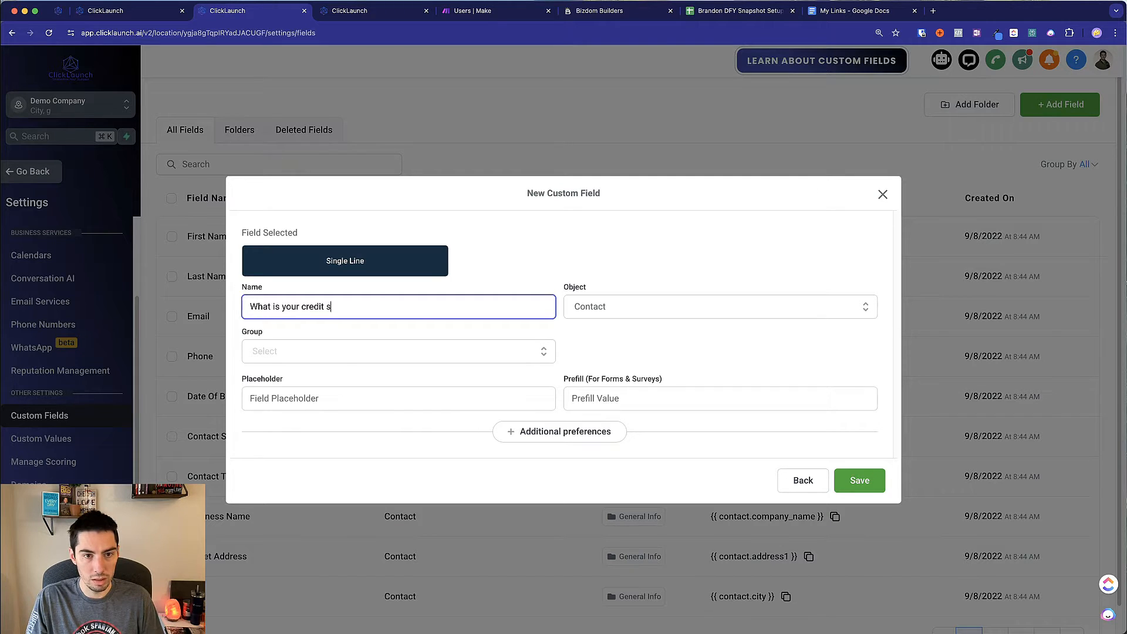
text(core?)
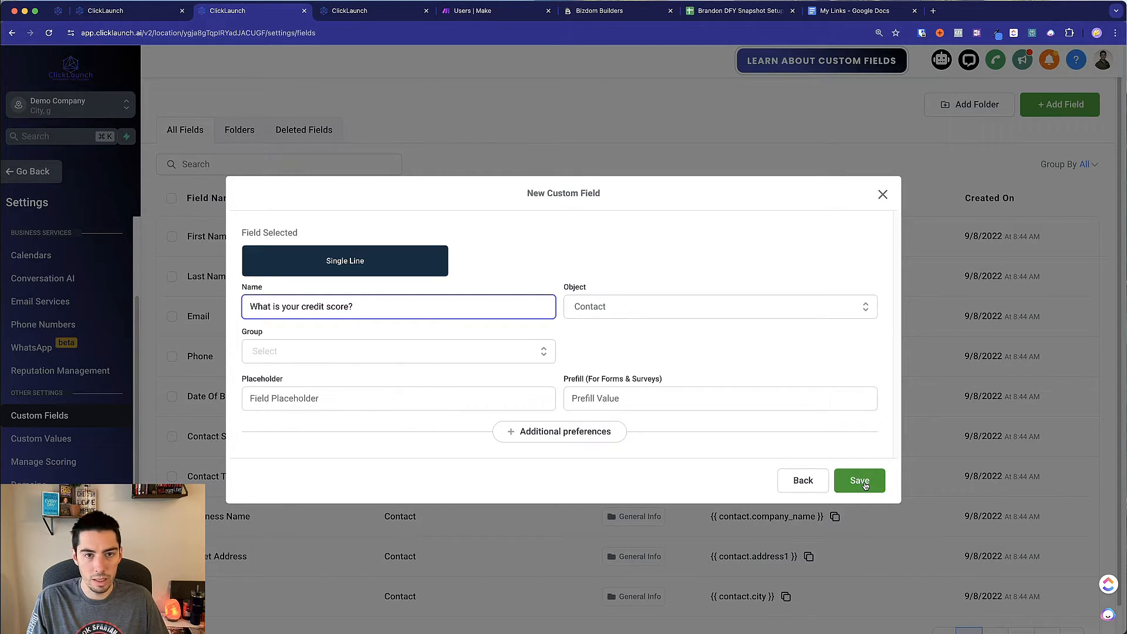
click(863, 483)
click(281, 344)
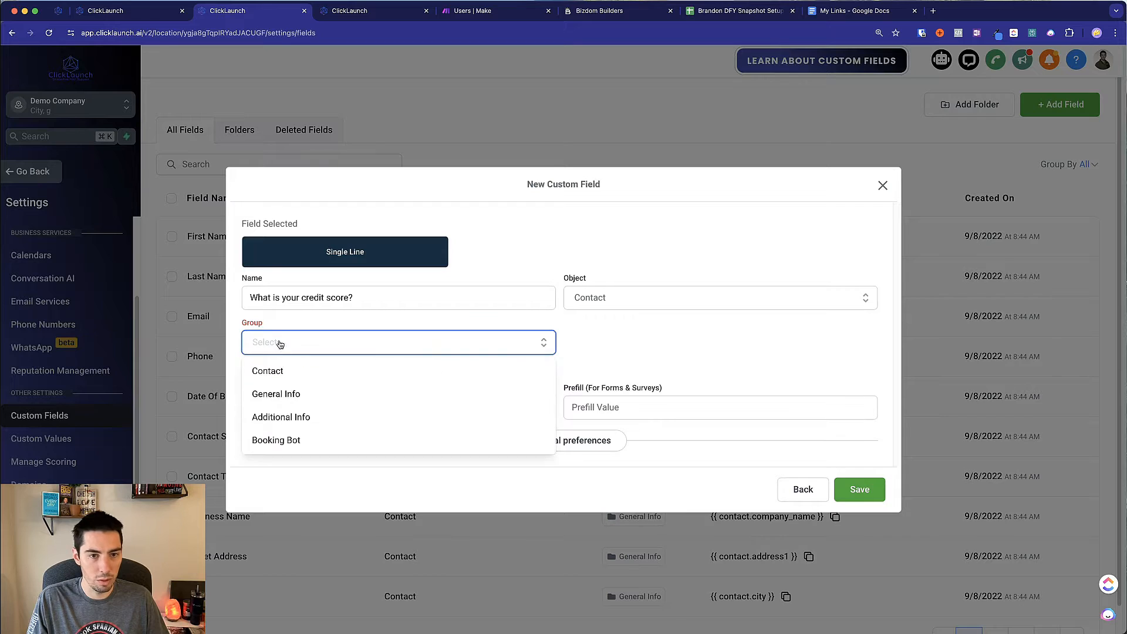
click(399, 418)
click(857, 480)
Bring the MOCK_DATA spreadsheet into view and add the header "credit score" in cell F1
drag(1126, 51, 433, 49)
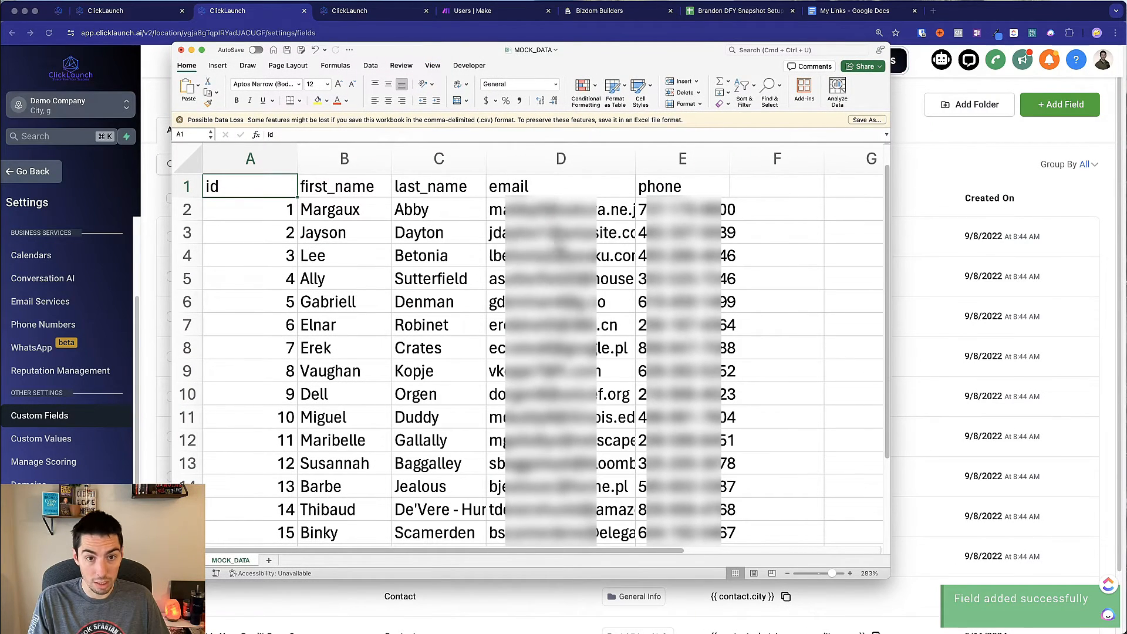
click(778, 185)
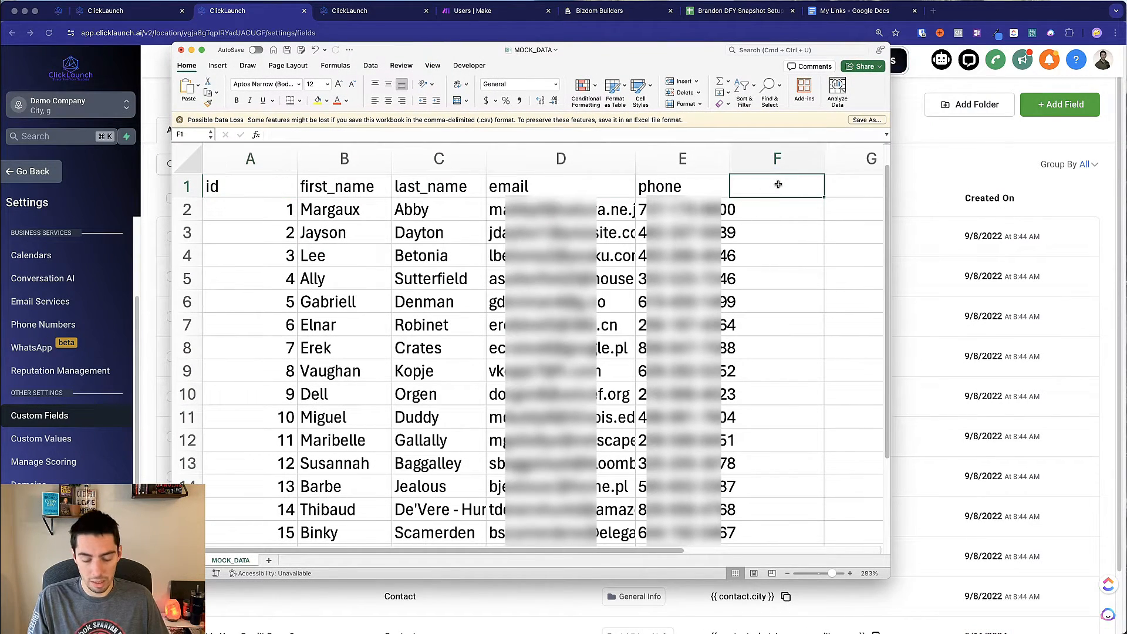
text(credit score)
key(Return)
Enter the credit scores 700, 650, 795 and 525 in cells F2 to F5
text(700)
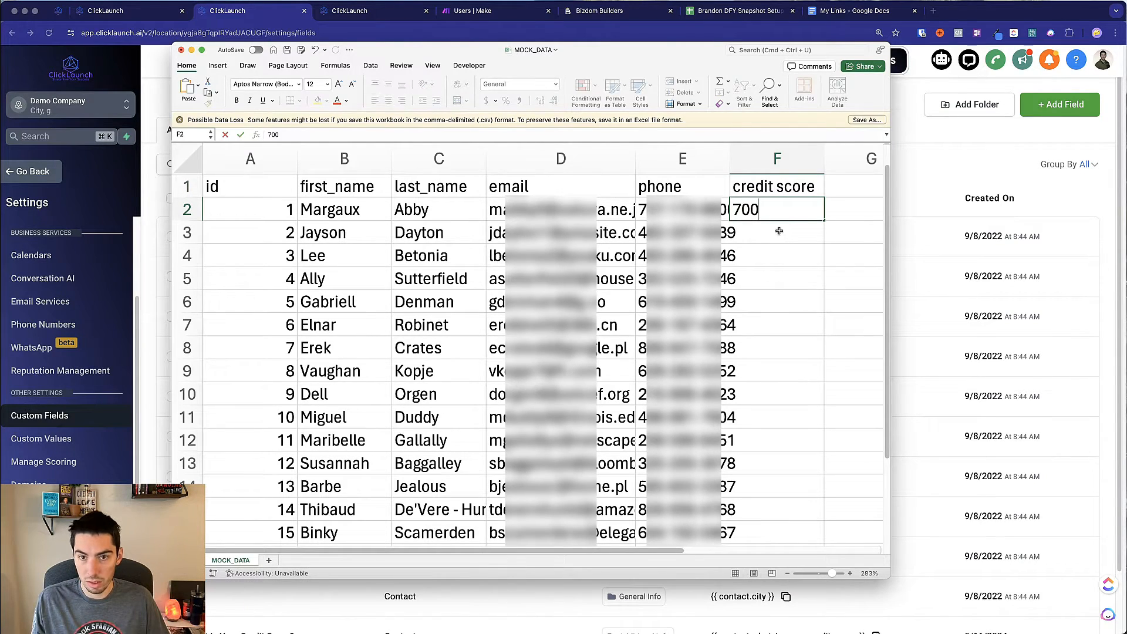
key(Return)
text(650)
key(Return)
text(7)
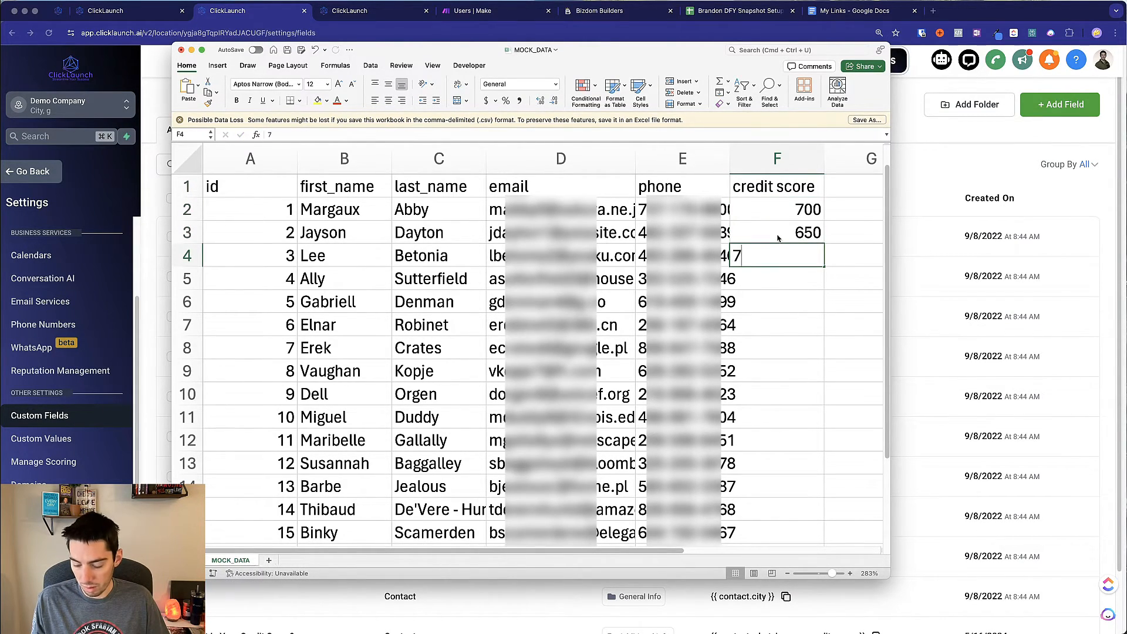
text(95)
key(Return)
text(525)
key(Return)
Copy the four scores in F2:F5 repeatedly down the credit score column through row 21
drag(785, 210, 790, 265)
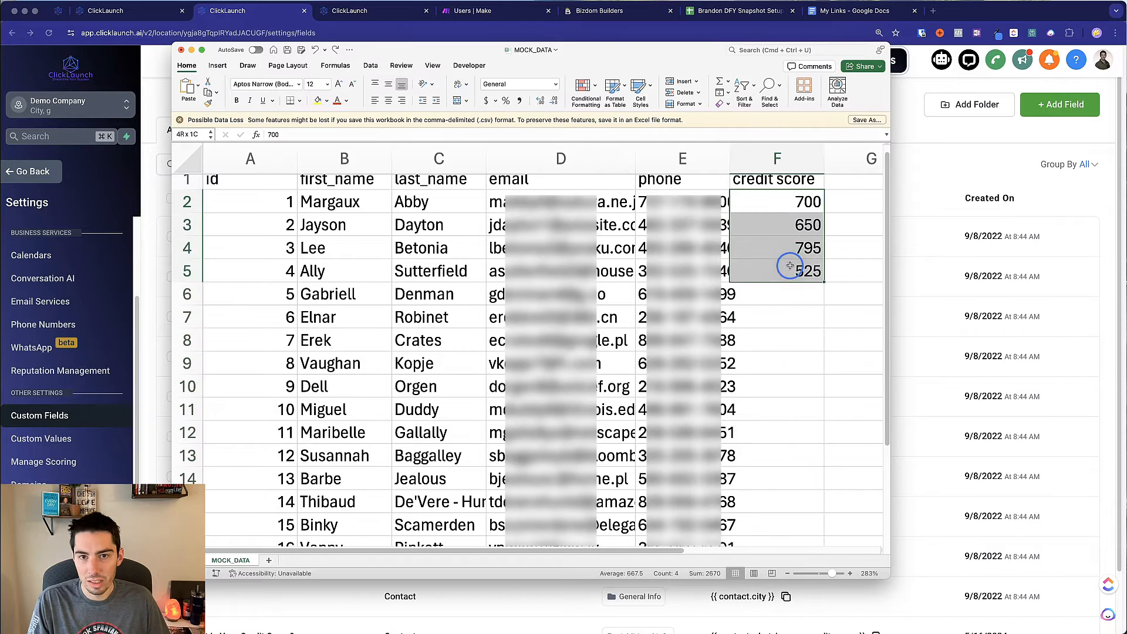
key(super+c)
click(787, 294)
key(super+v)
click(787, 386)
key(super+v)
scroll(795, 465, down, 3)
scroll(796, 466, down, 2)
click(780, 310)
key(super+v)
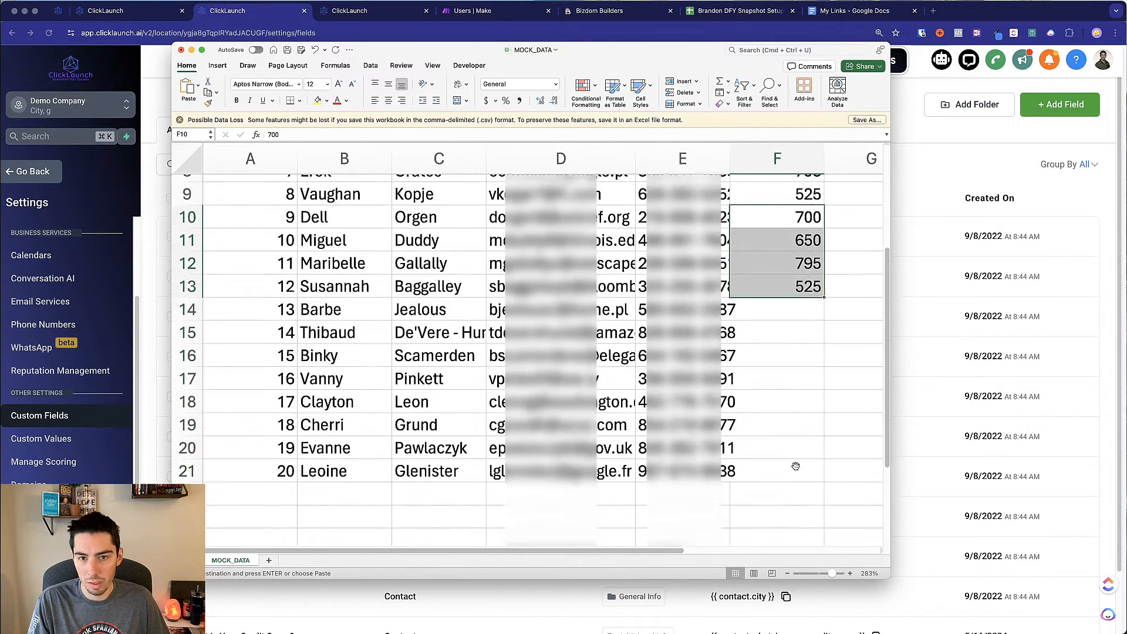
drag(779, 405, 782, 471)
key(super+v)
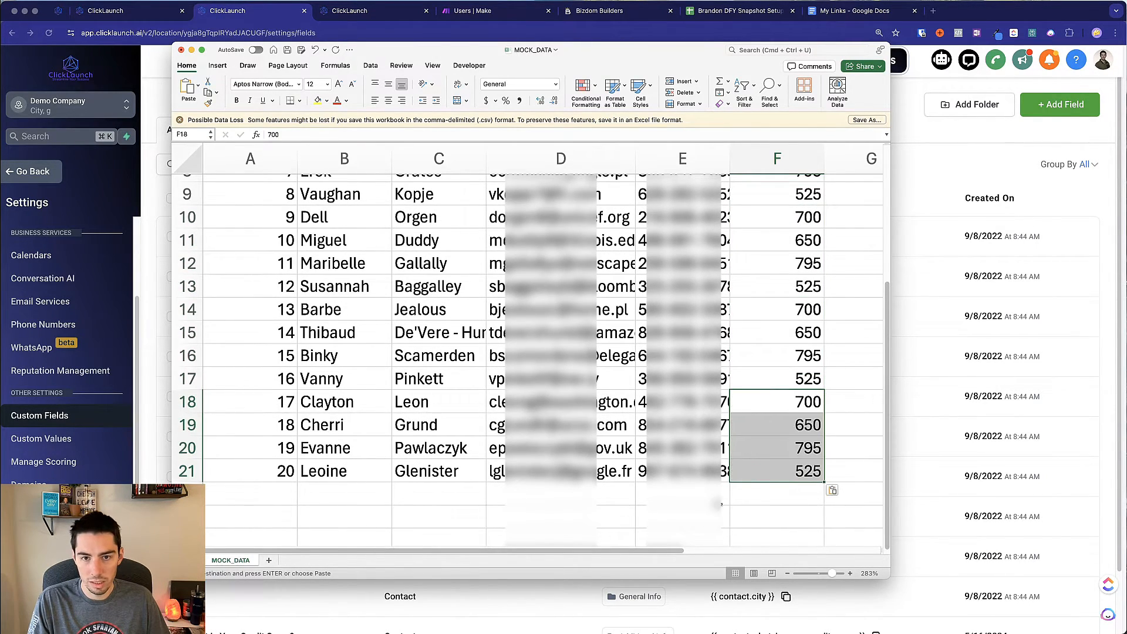
Save the MOCK_DATA spreadsheet and move its window off the browser
click(721, 501)
scroll(704, 469, up, 5)
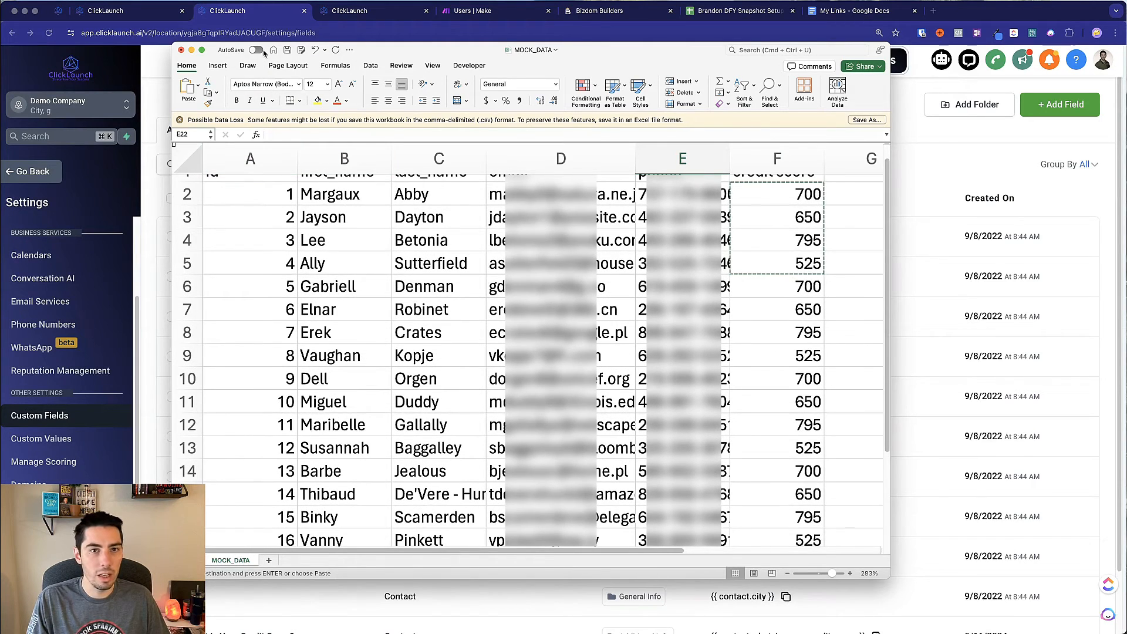
click(287, 50)
scroll(574, 343, up, 1)
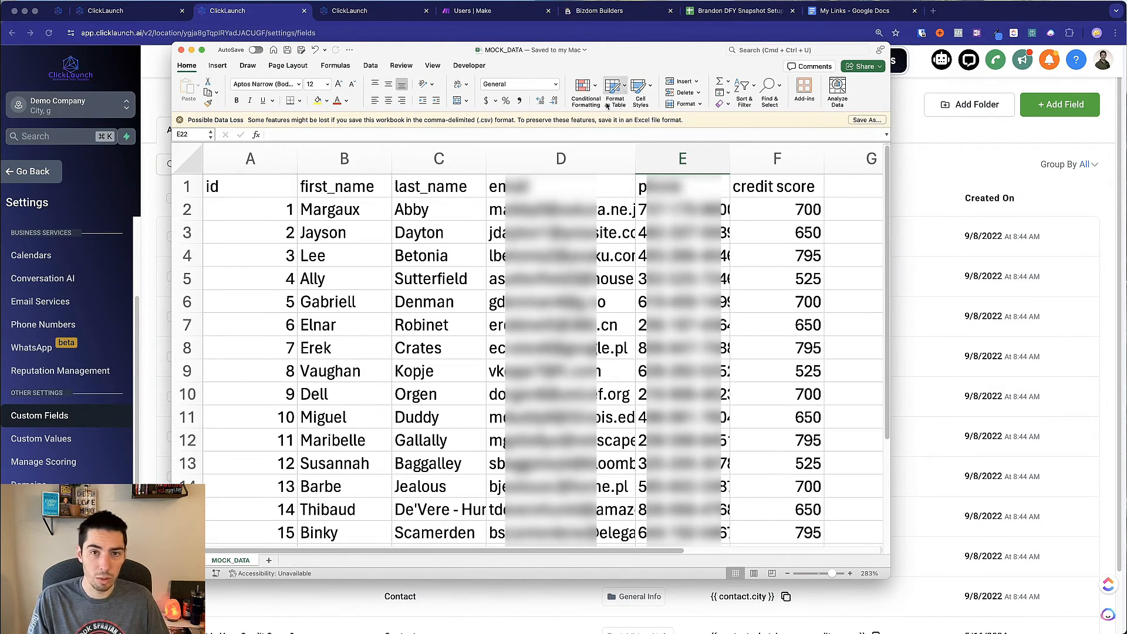
drag(625, 51, 1124, 129)
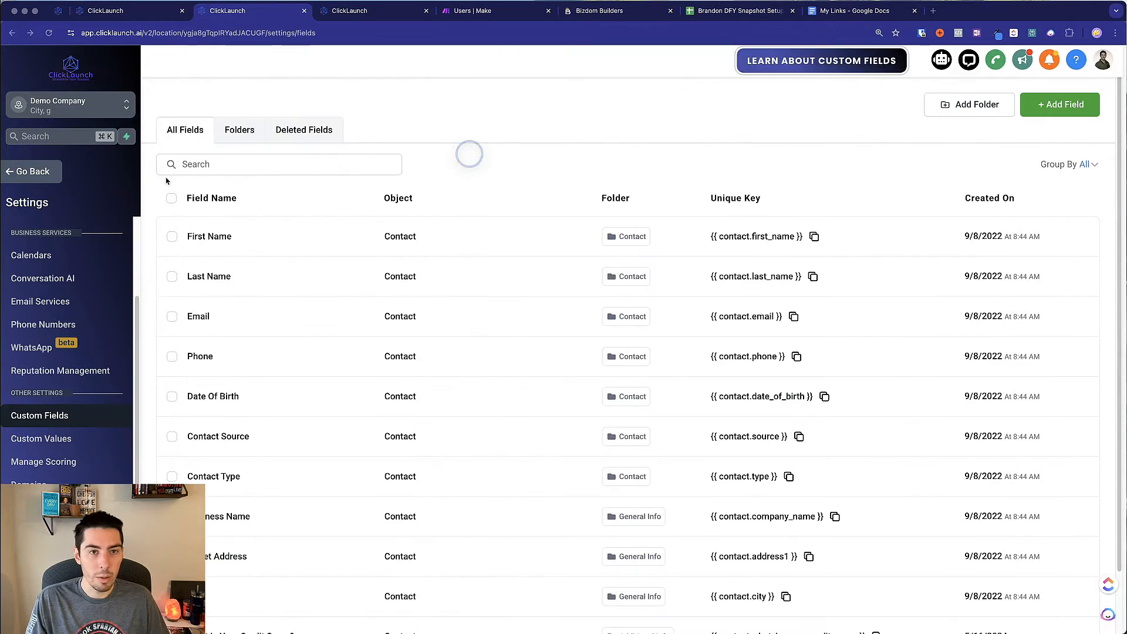
Start a new import from Contacts with the updated MOCK_DATA.csv, confirm contact consent and continue to column mapping
scroll(82, 264, up, 3)
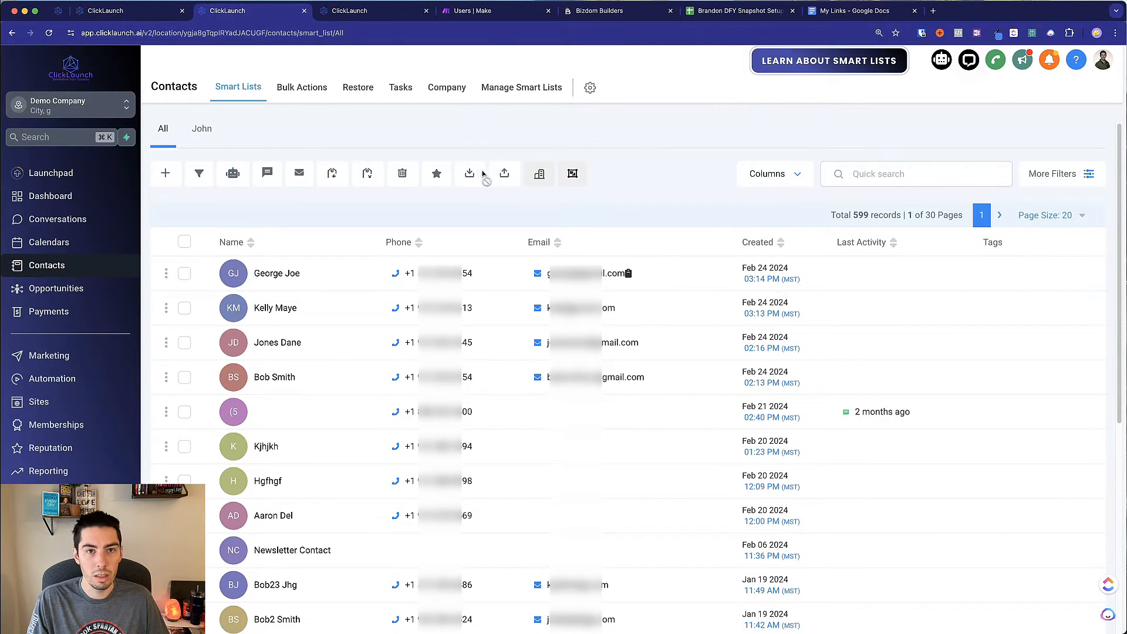
click(504, 173)
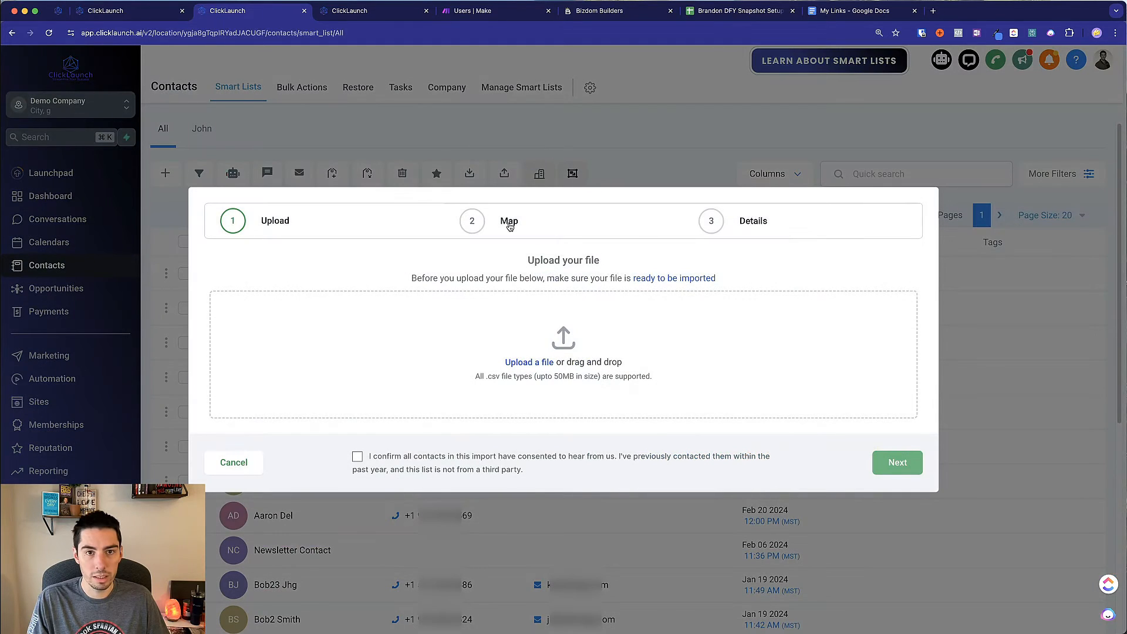
drag(1126, 311, 566, 327)
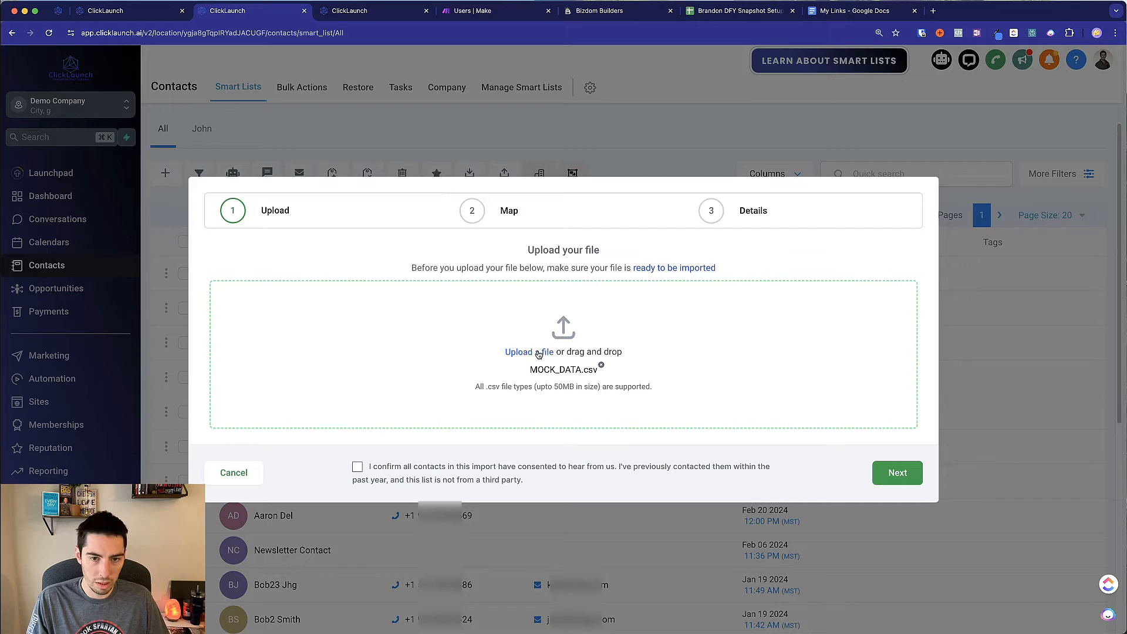
click(358, 467)
click(897, 472)
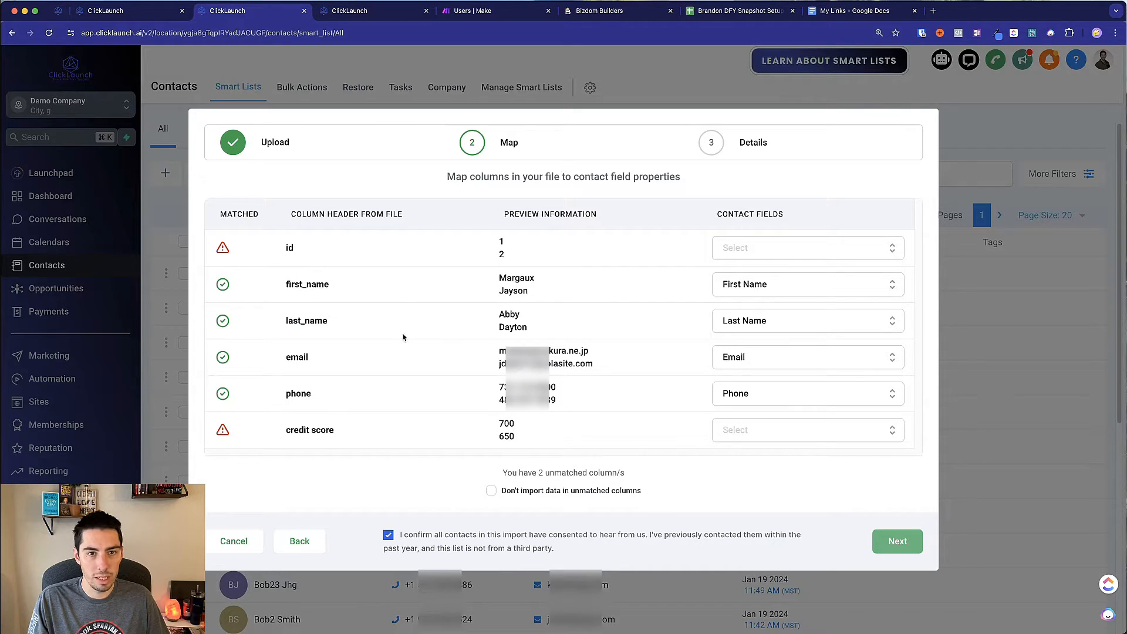
Map the credit score column to the "What is your credit score?" text contact field
drag(293, 432, 360, 433)
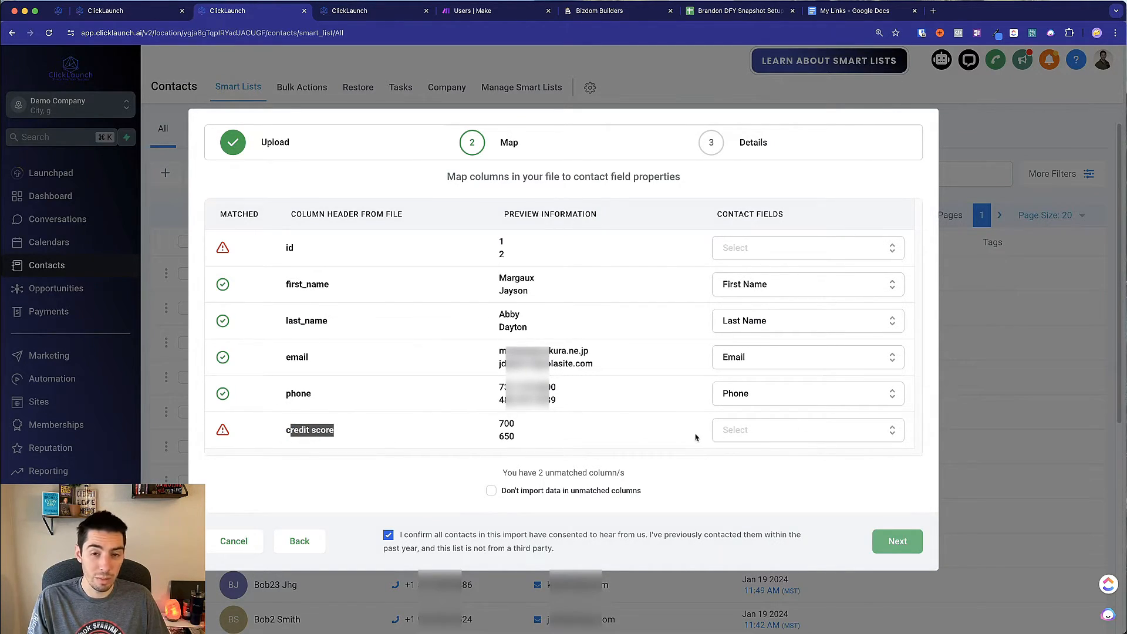
click(745, 429)
text(cre)
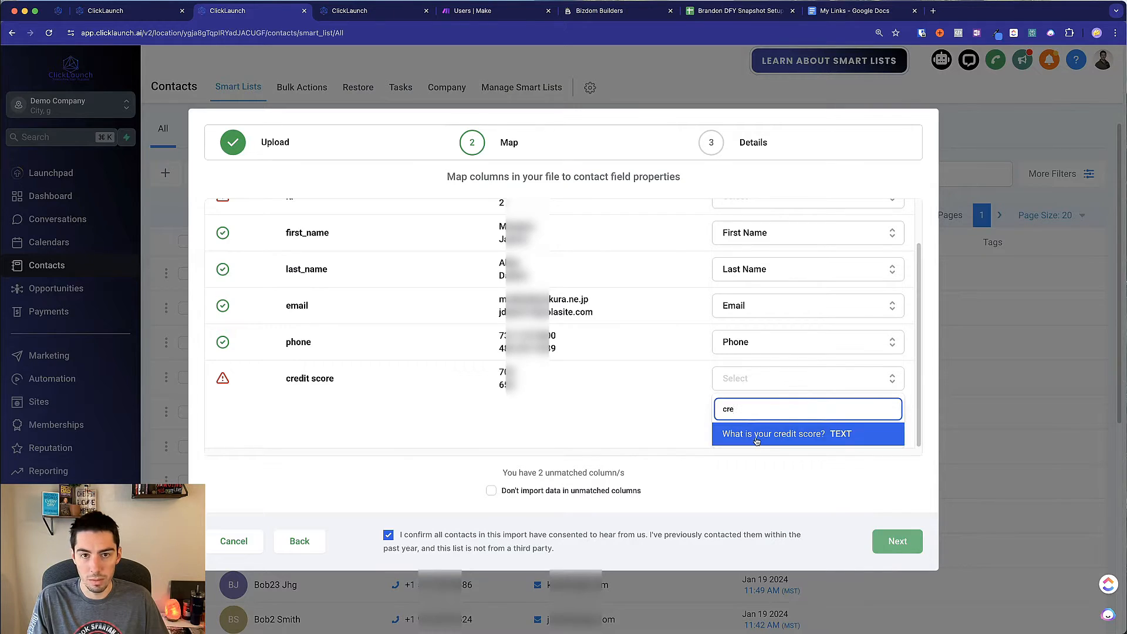
click(757, 434)
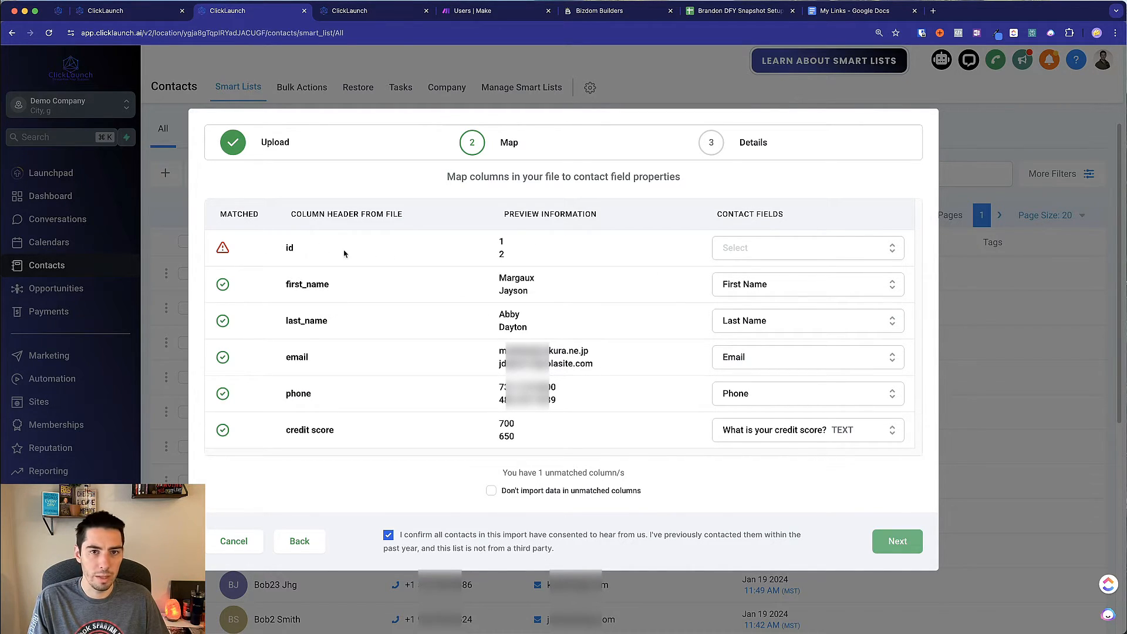
Switch to the MOCK_DATA spreadsheet to check its id column, and return to the import's column mapping in the browser
key(super+Tab)
drag(743, 126, 663, 118)
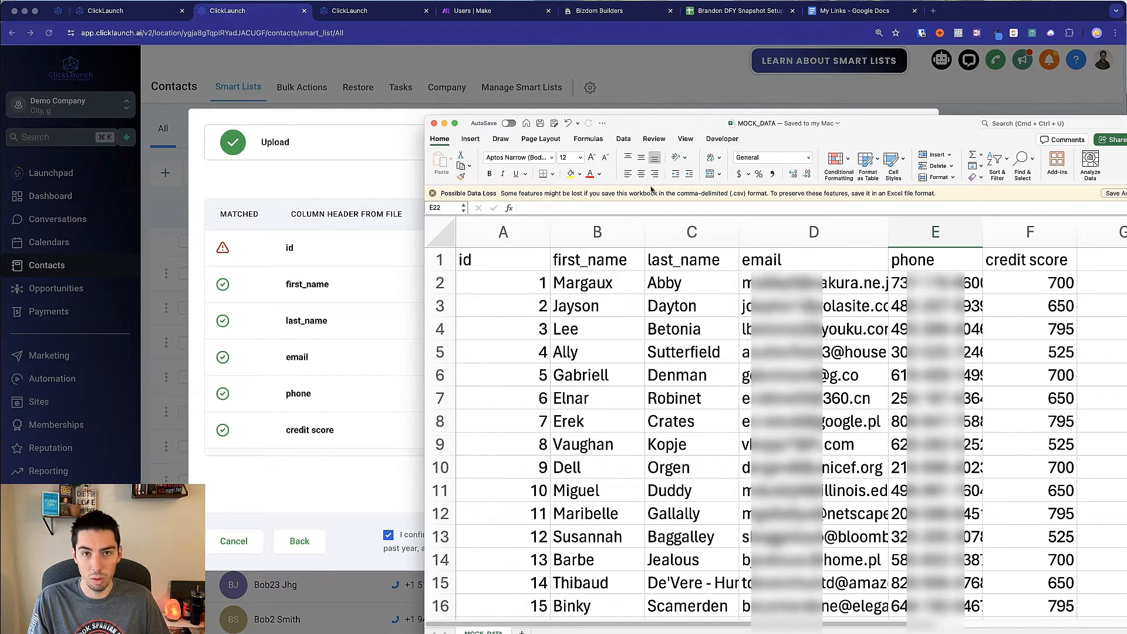
click(657, 96)
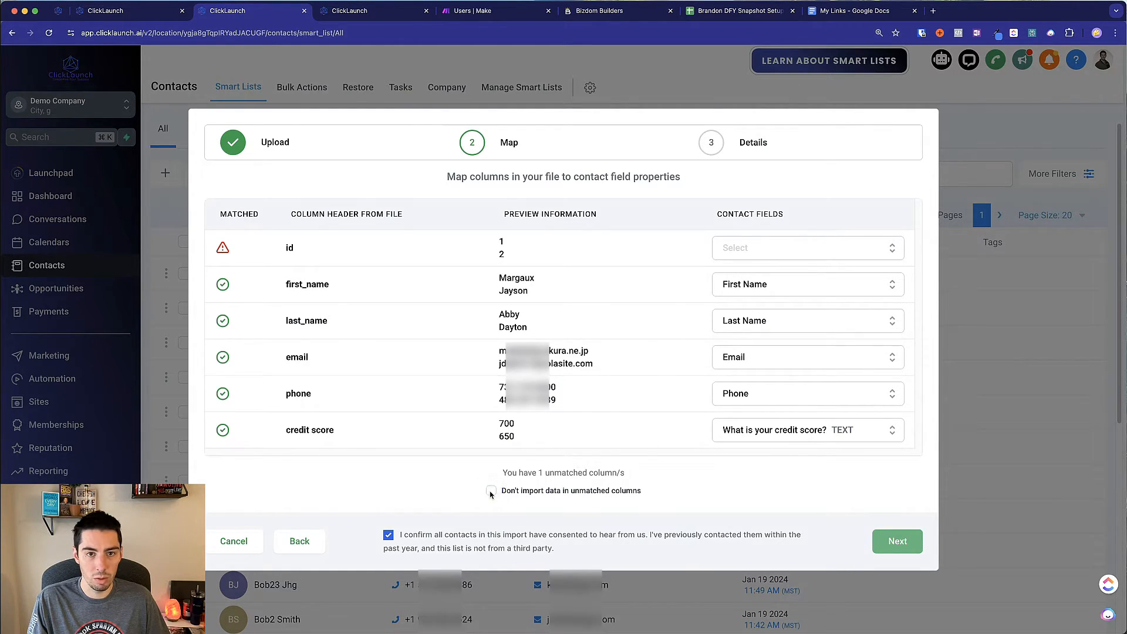
Leave data in unmatched columns out of the import and expand the advanced options in the final details
click(491, 492)
click(906, 541)
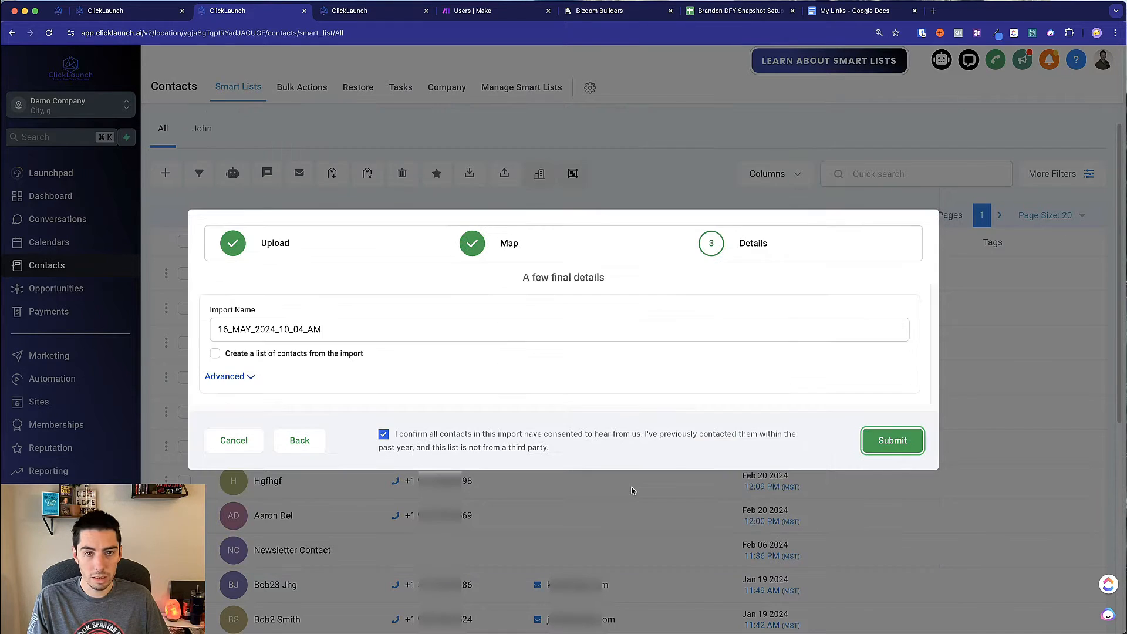
double_click(234, 329)
click(228, 329)
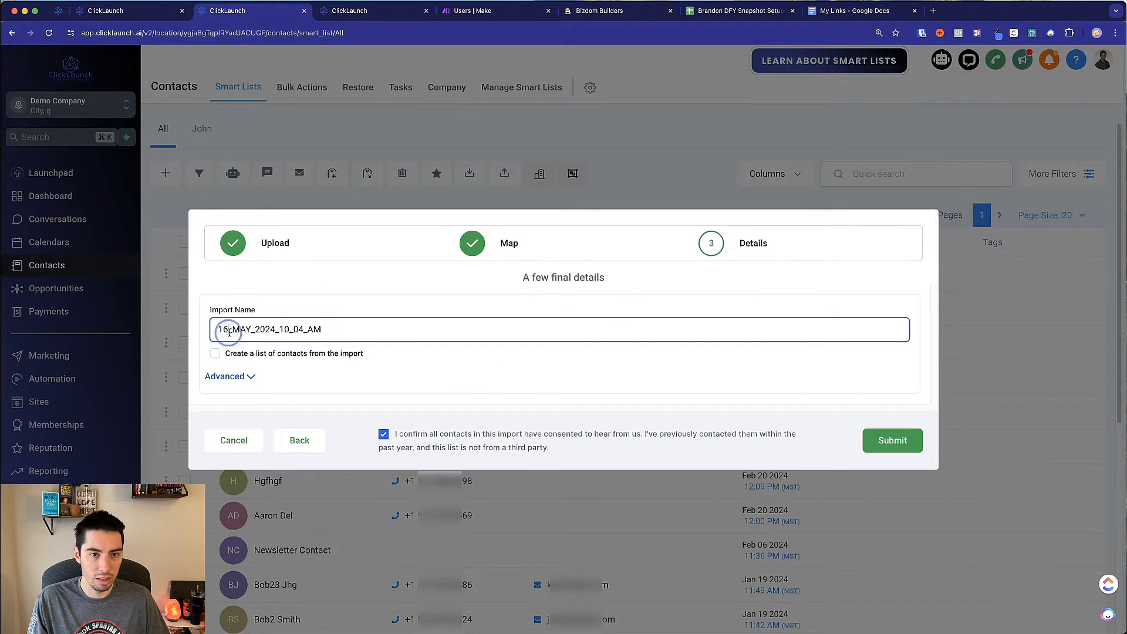
click(244, 377)
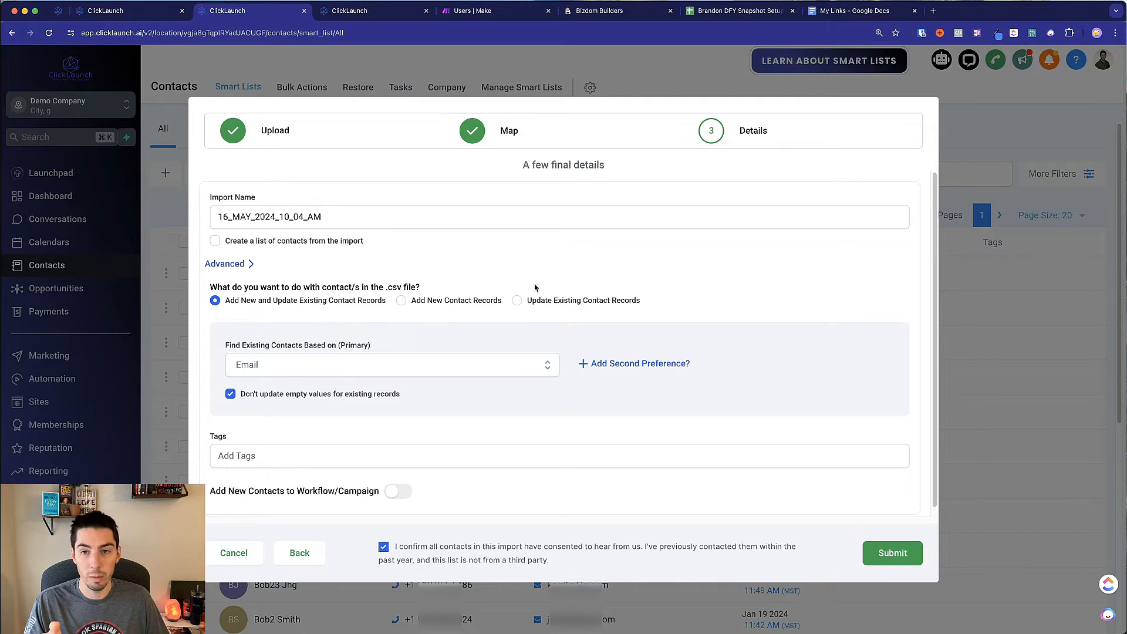
Examine the first contact's email and phone cells in the MOCK_DATA spreadsheet, and minimize its window
drag(1126, 118, 587, 64)
click(705, 226)
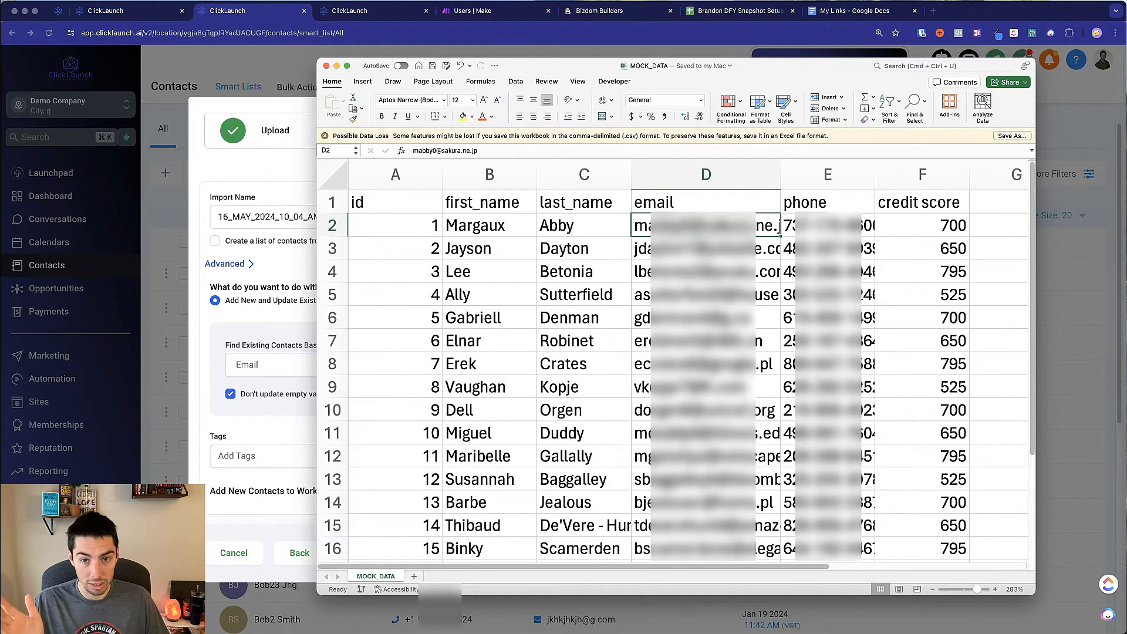
click(827, 225)
key(Left)
key(Right)
key(Left)
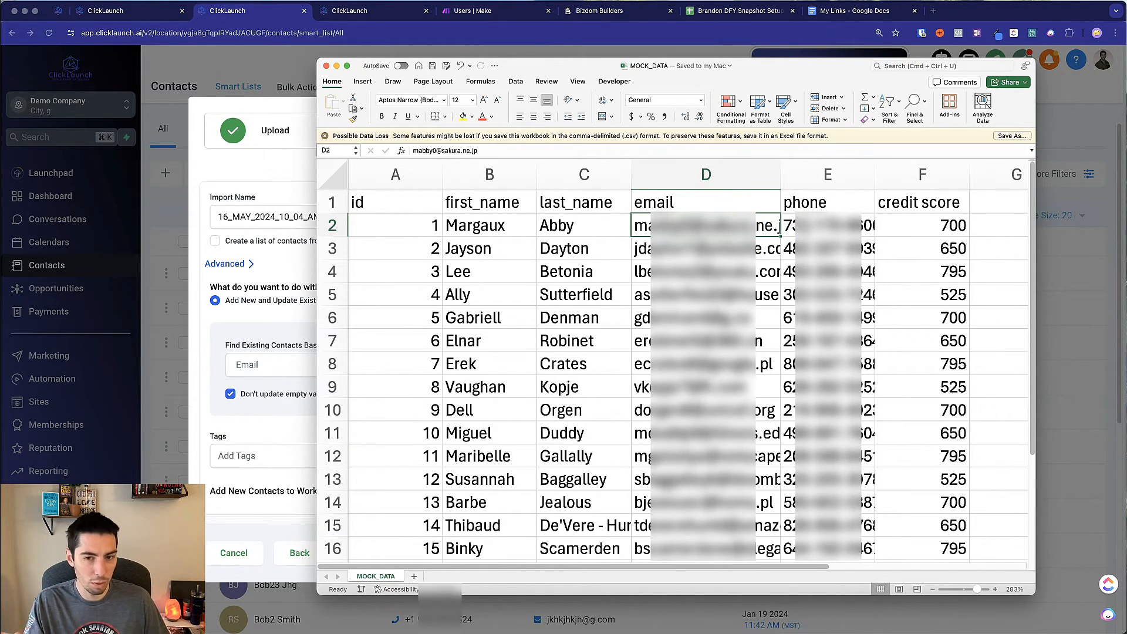
key(Right)
key(Left)
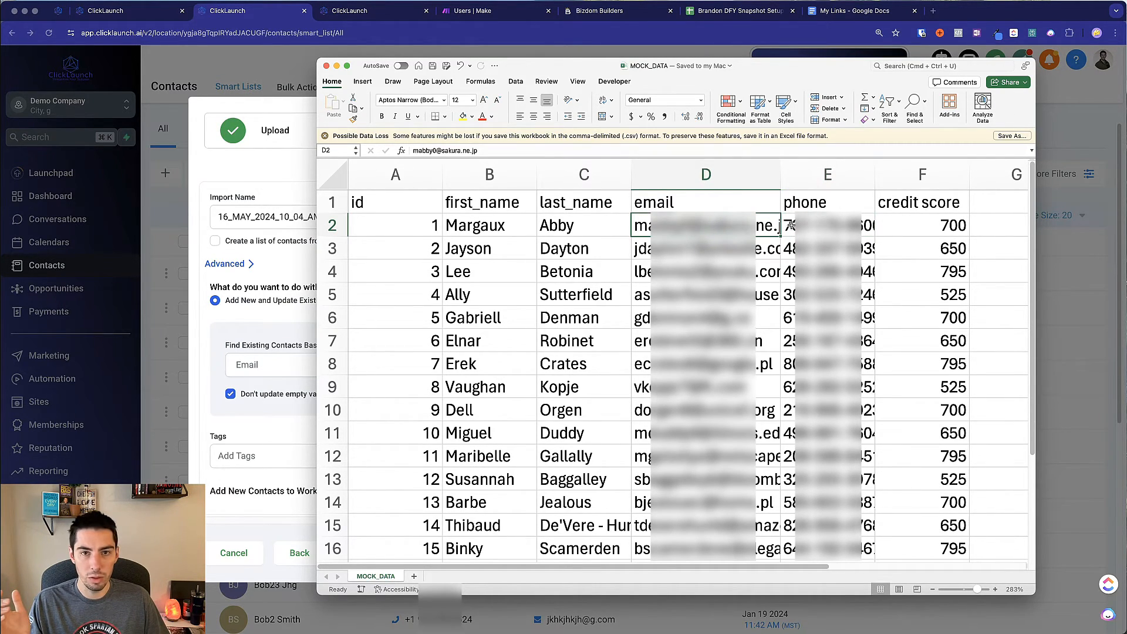
key(super+m)
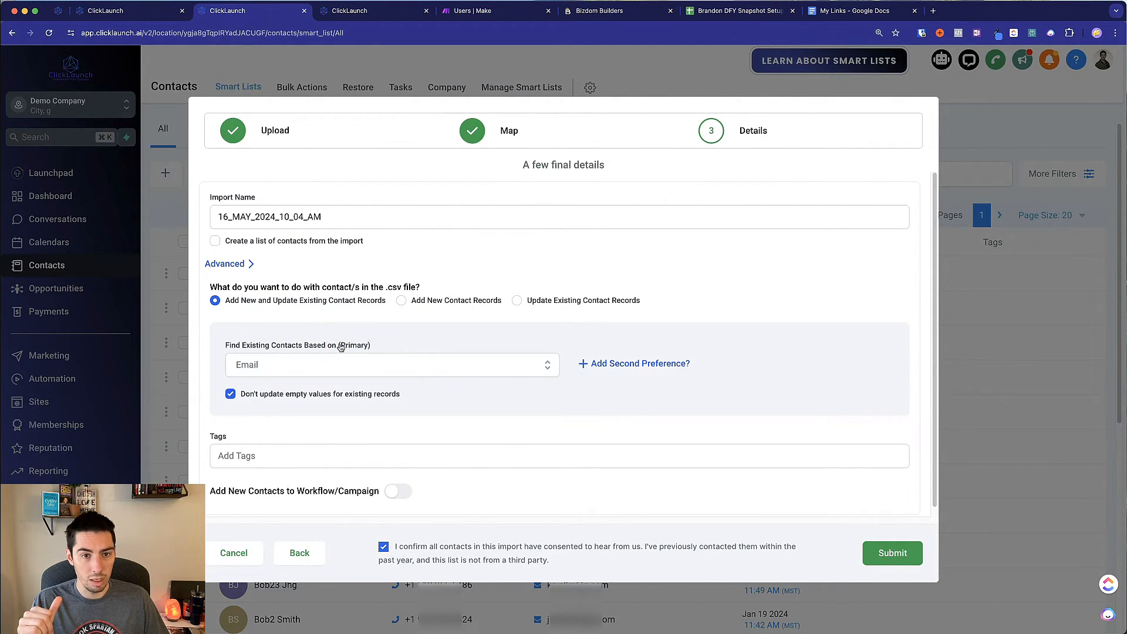
Find existing contacts primarily by Email and add Phone as the second matching preference
click(260, 370)
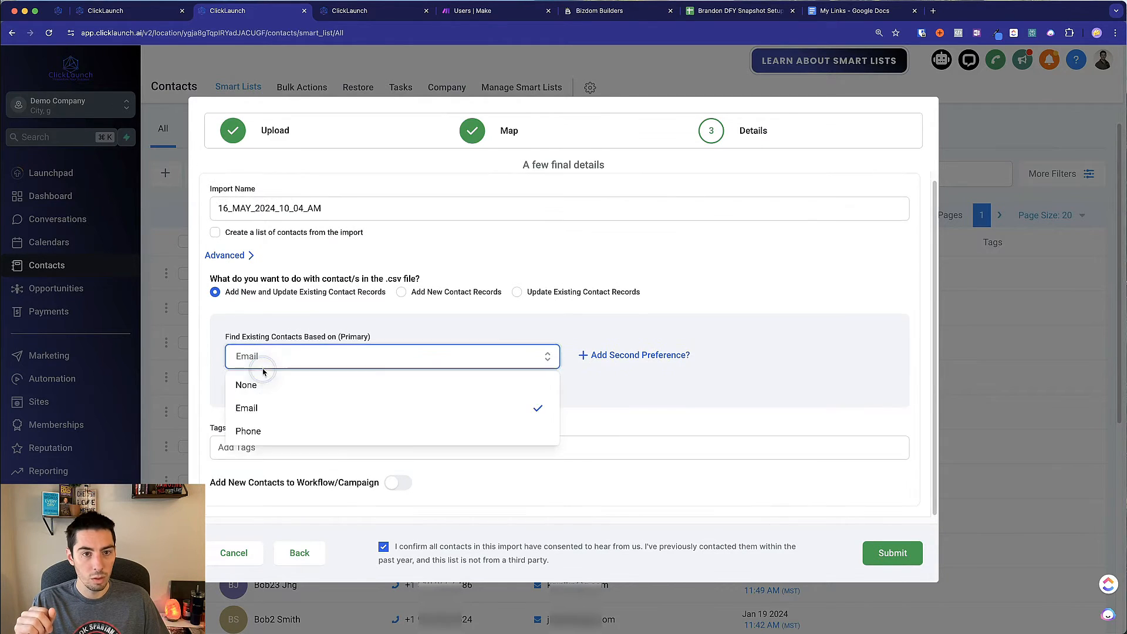
click(277, 354)
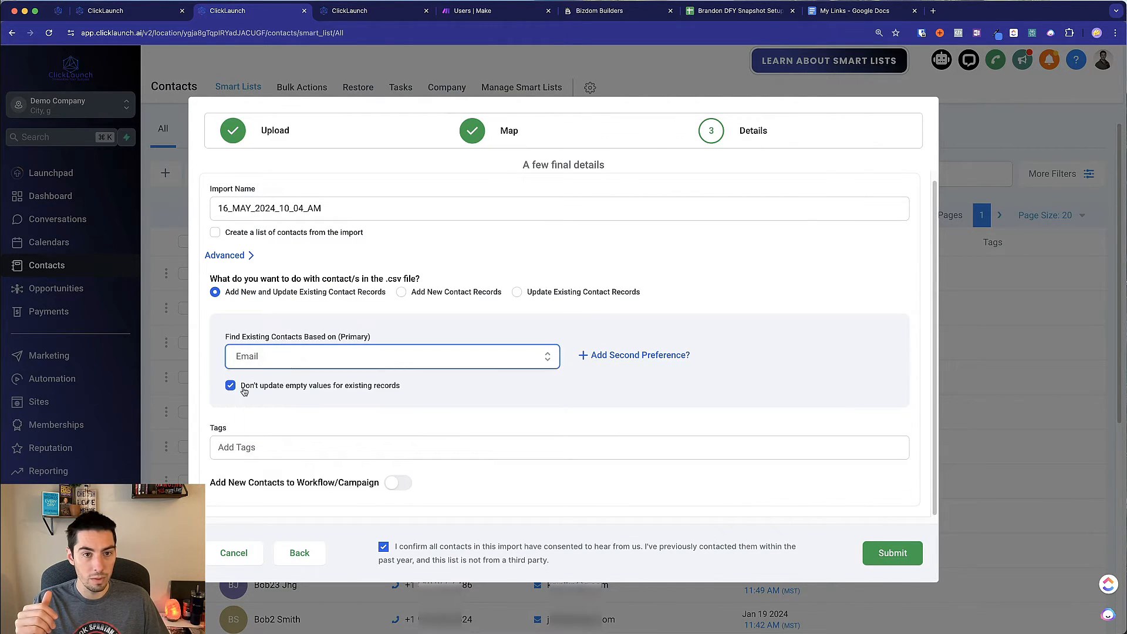
click(614, 356)
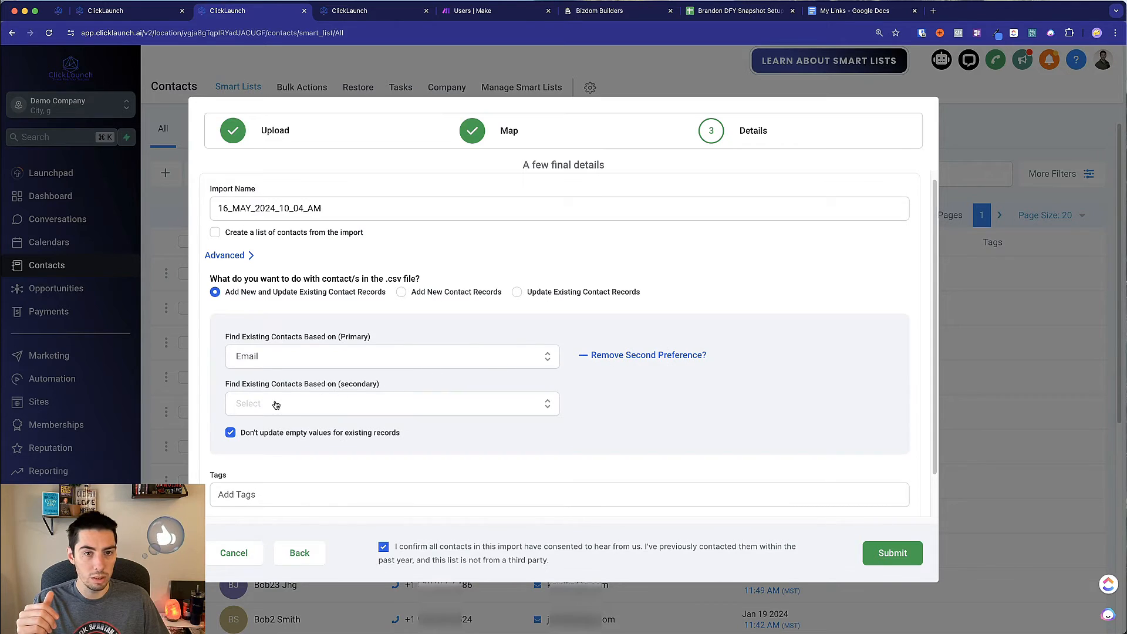
click(275, 404)
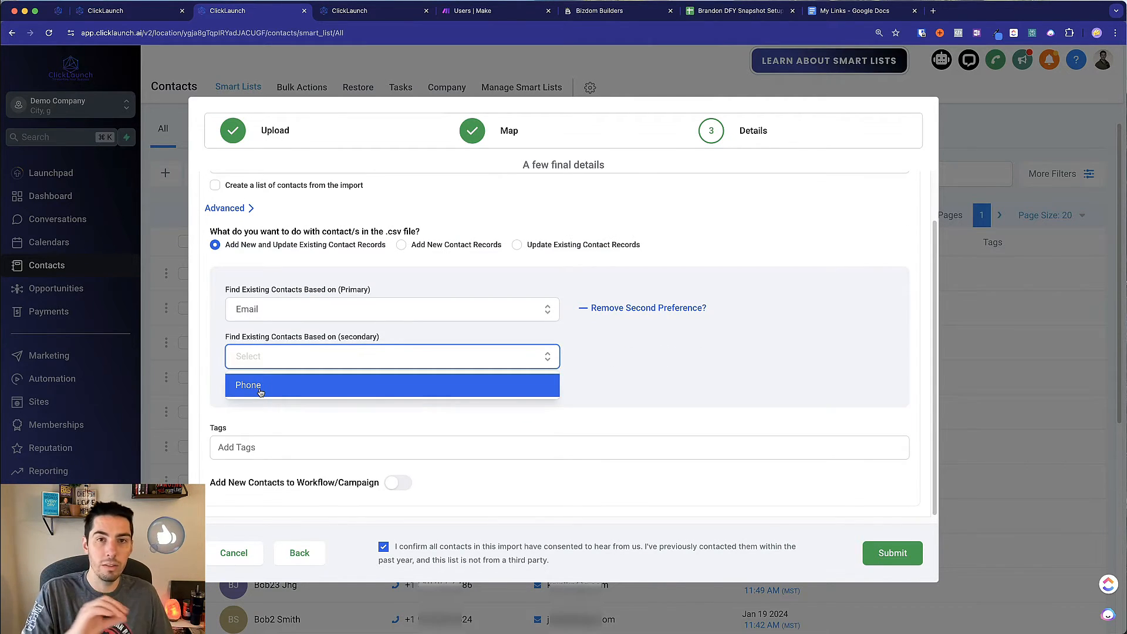
click(260, 392)
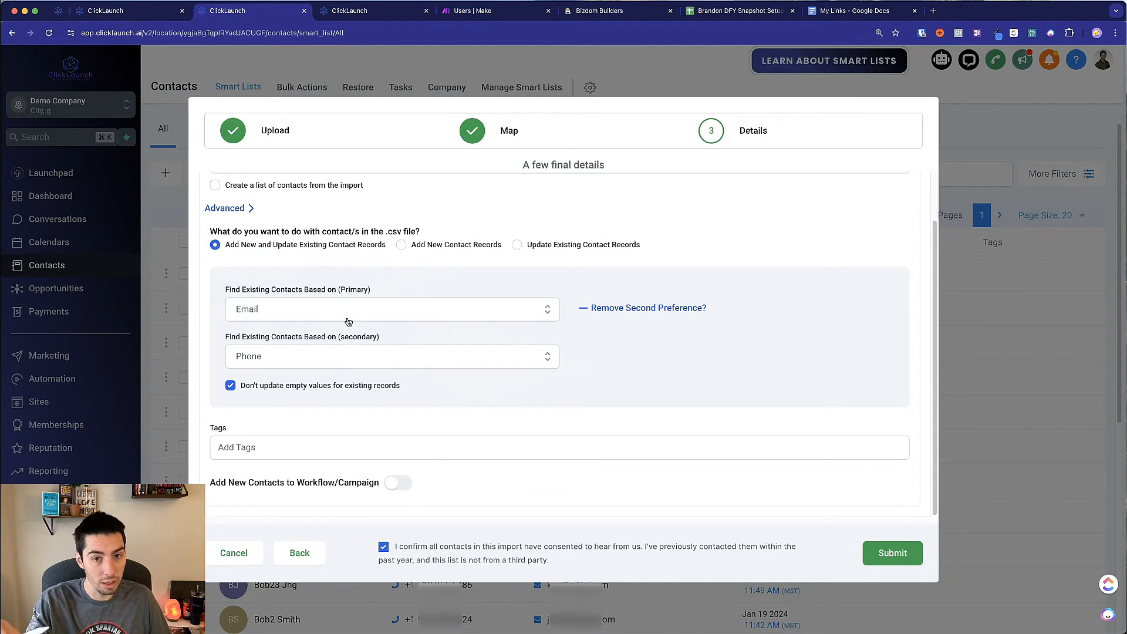
Check the spreadsheet's credit score column and the empty column beside it against the import's matching and tag options
drag(1126, 74, 329, 67)
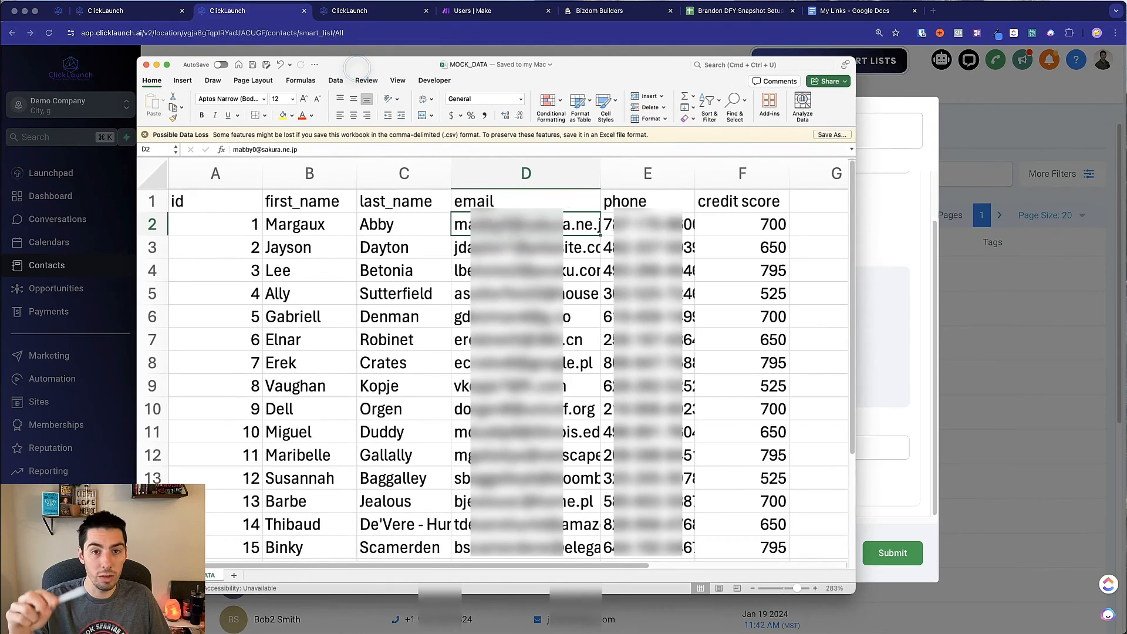
click(742, 275)
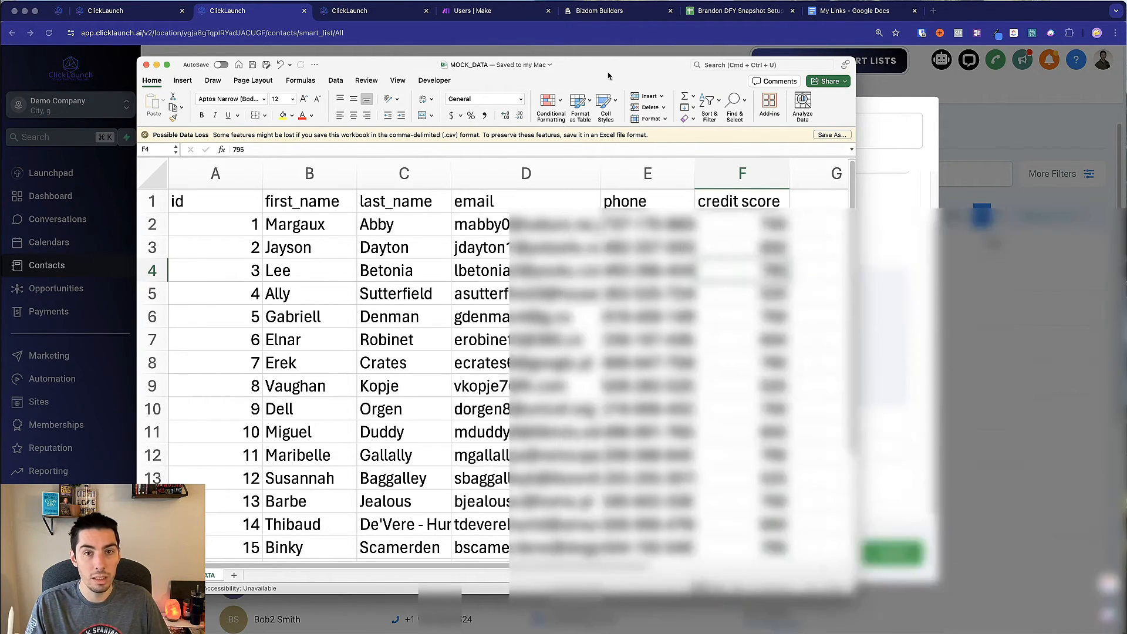
key(super+Tab)
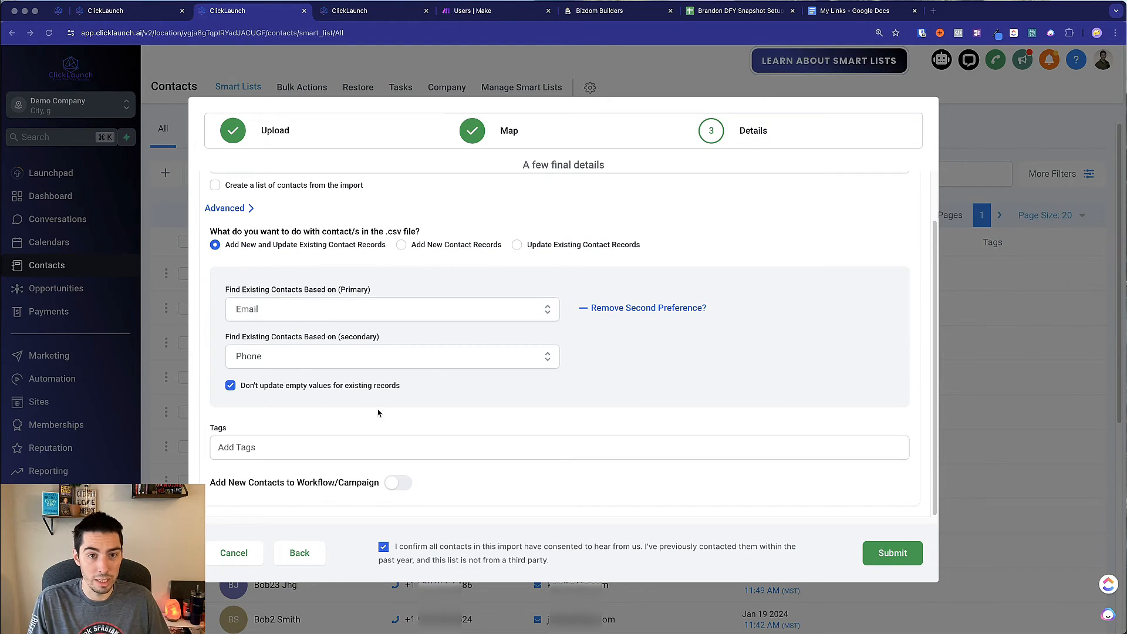
click(244, 449)
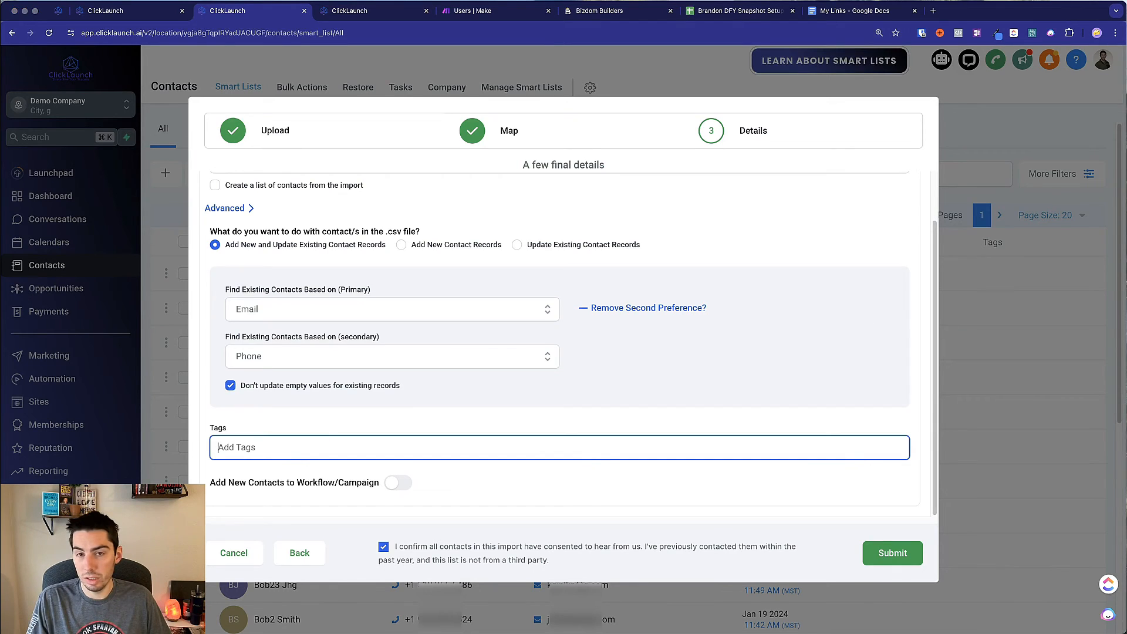
key(super+Tab)
click(820, 193)
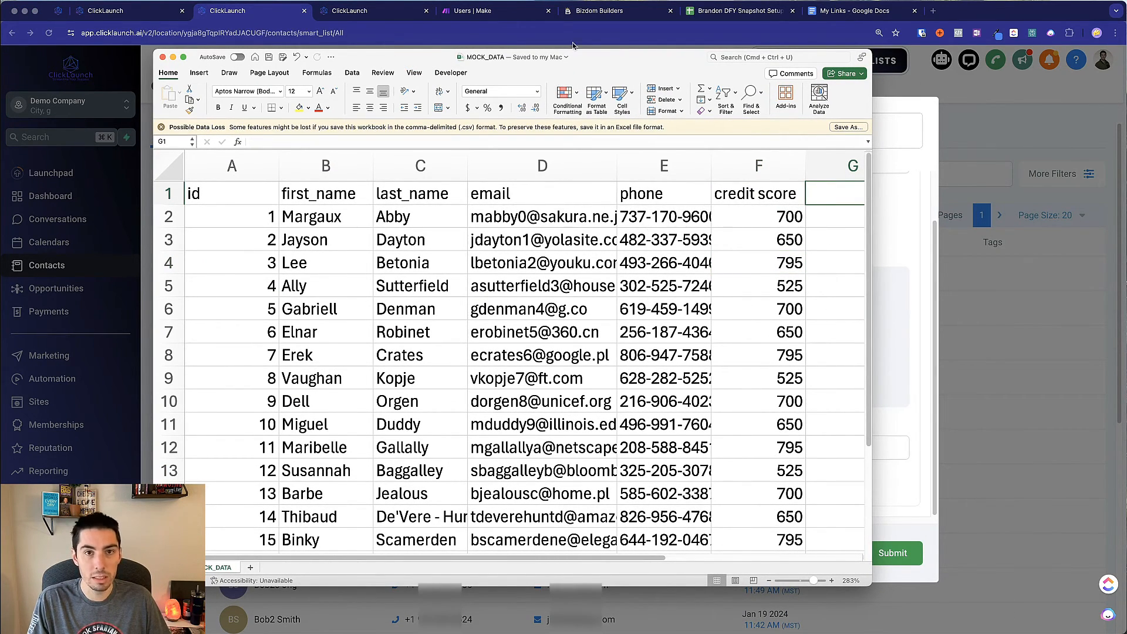
key(super+Tab)
click(270, 452)
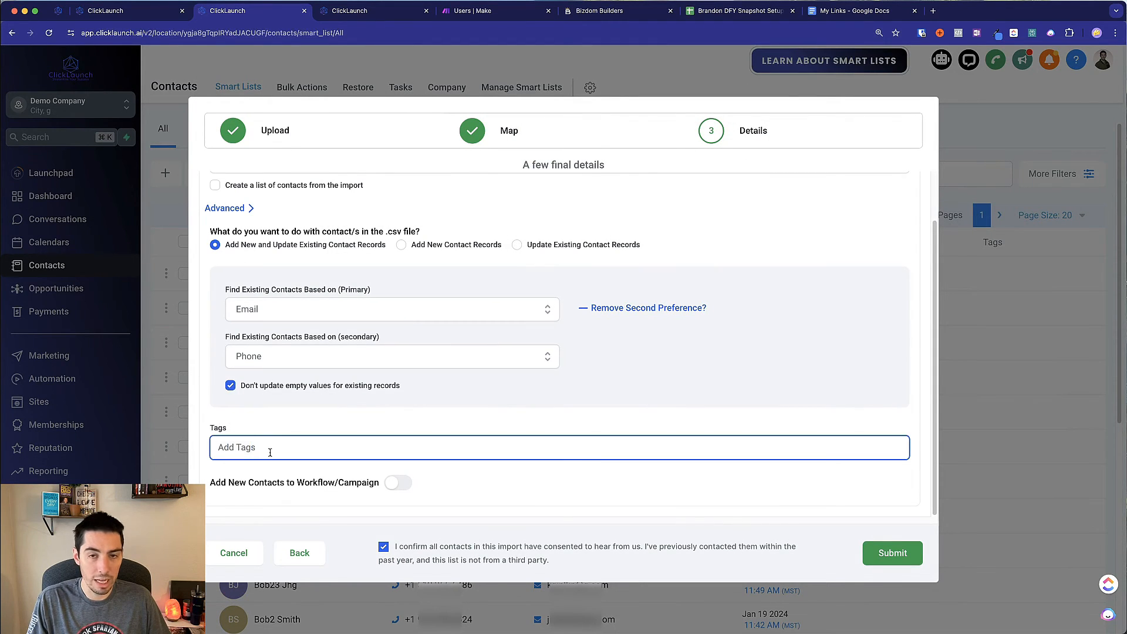
Browse the workflows offered for newly imported contacts, leaving the Add New Contacts to Workflow/Campaign option off
click(405, 484)
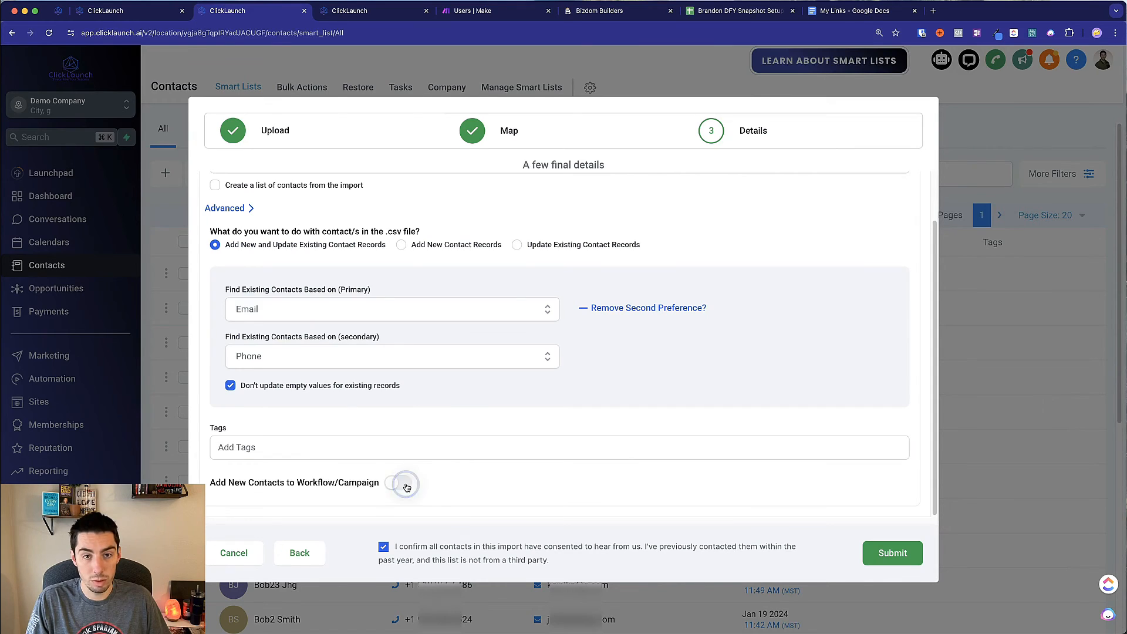
scroll(475, 475, down, 1)
click(262, 471)
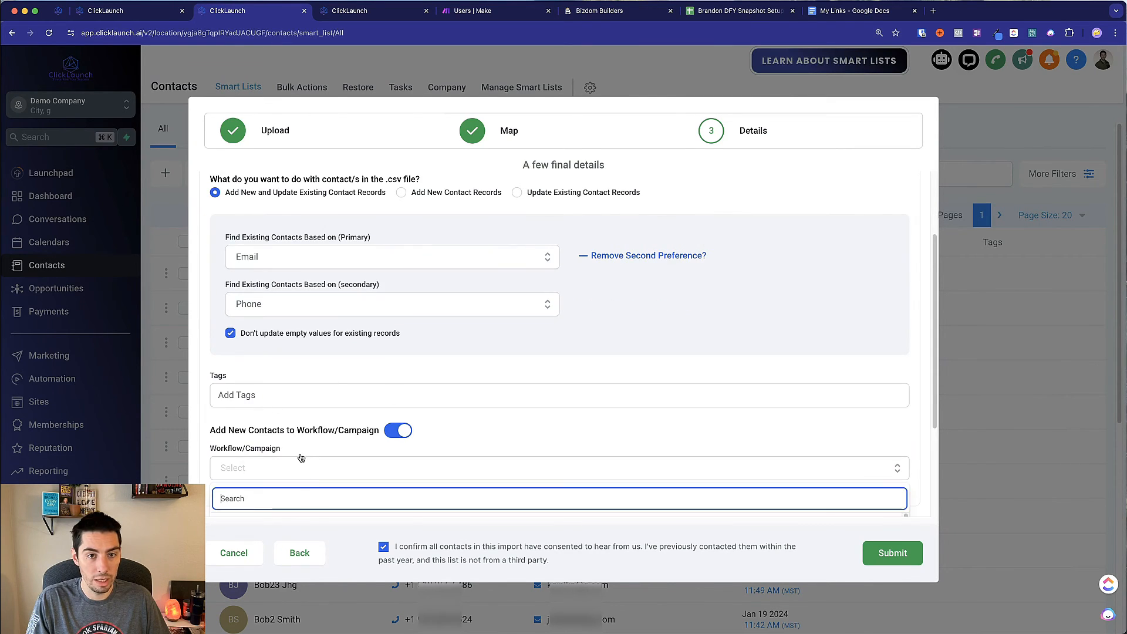
scroll(306, 475, down, 3)
scroll(348, 479, down, 3)
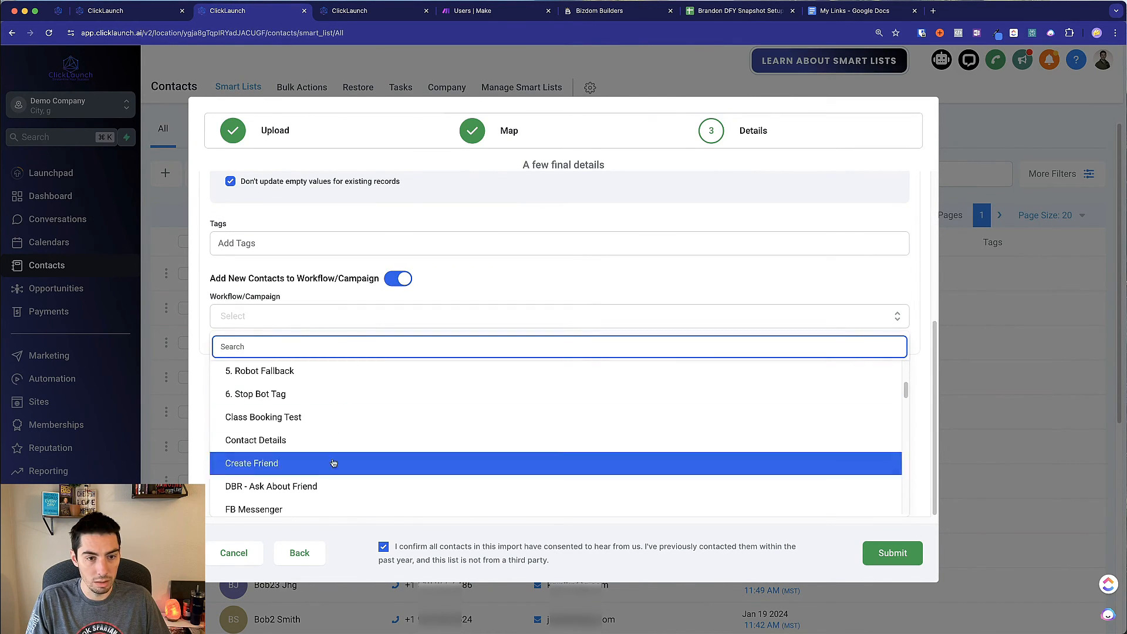
scroll(342, 402, up, 3)
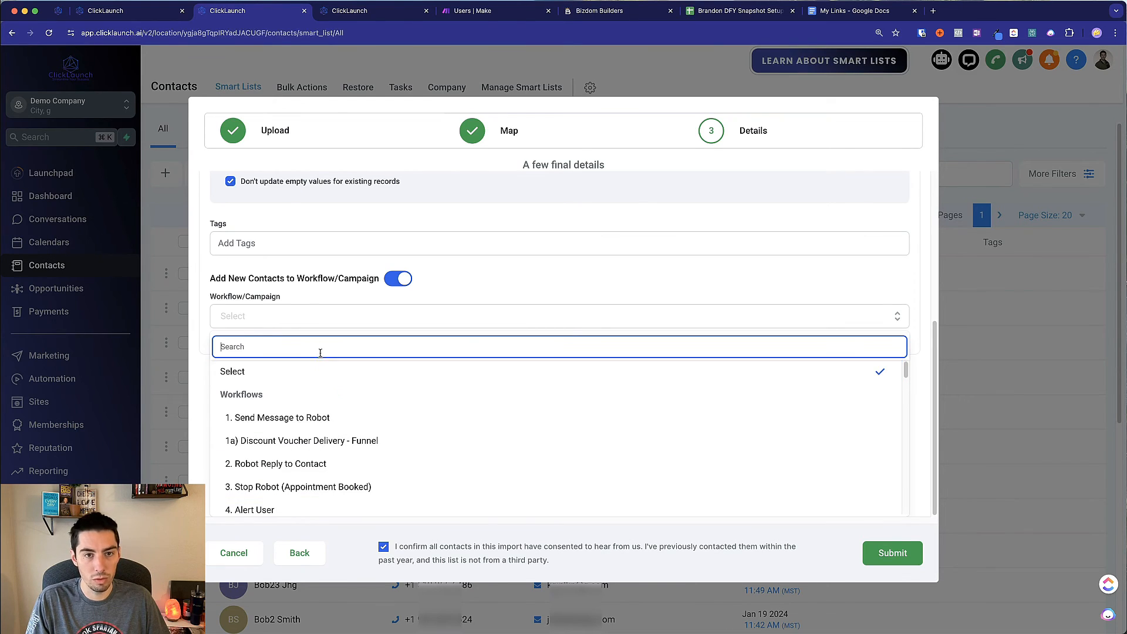
click(297, 321)
click(394, 438)
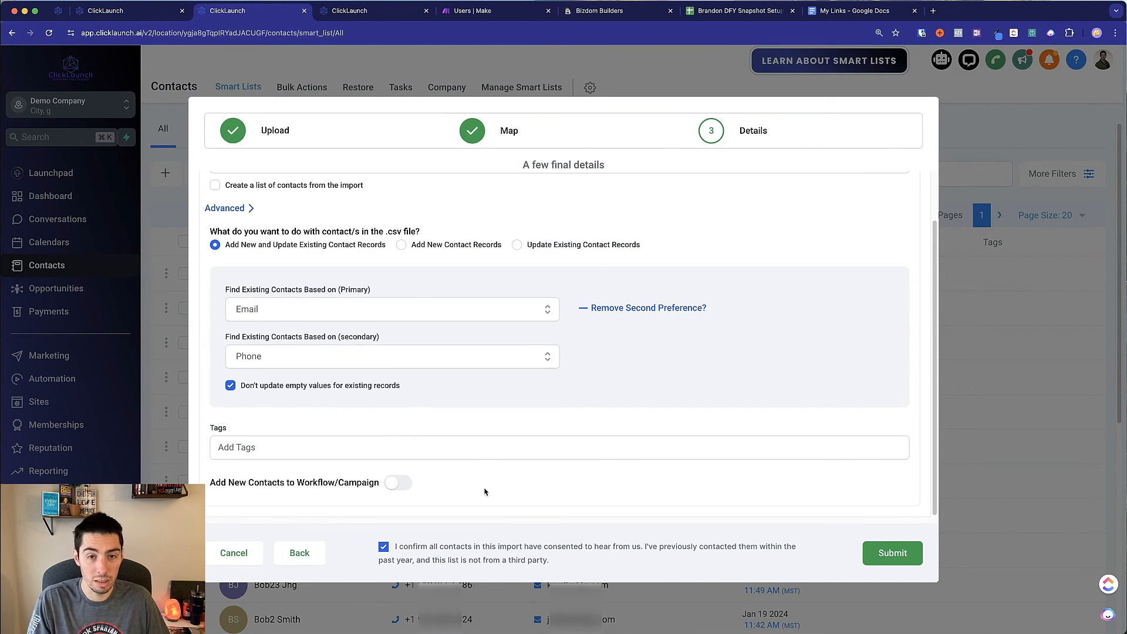
Submit the contact import and open its progress in the bulk actions list
scroll(440, 420, up, 2)
click(893, 553)
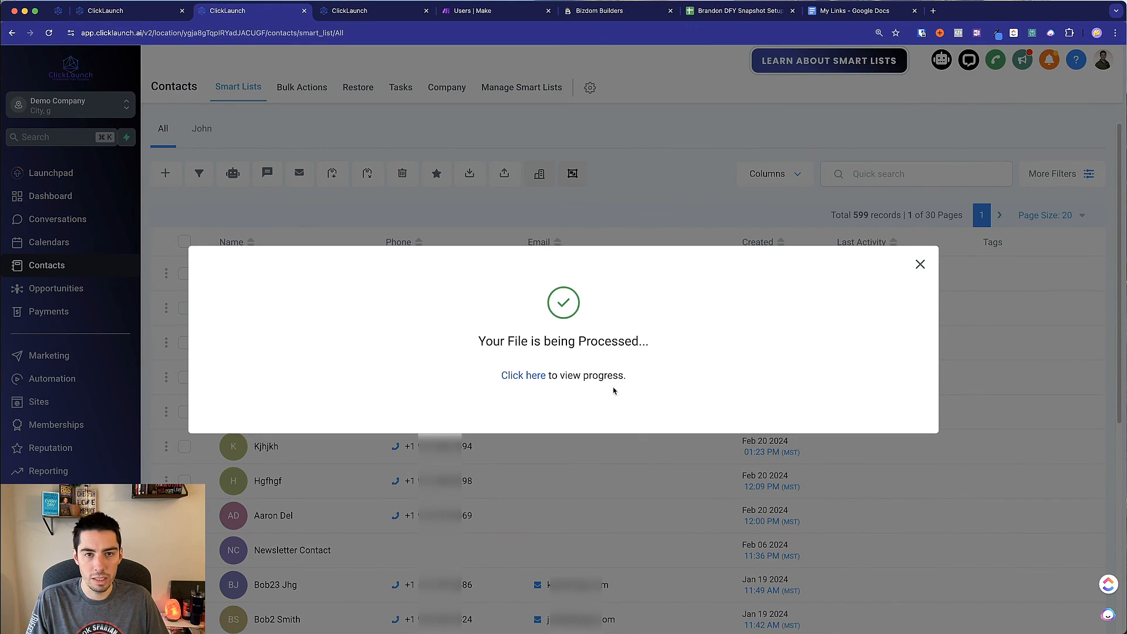
click(526, 376)
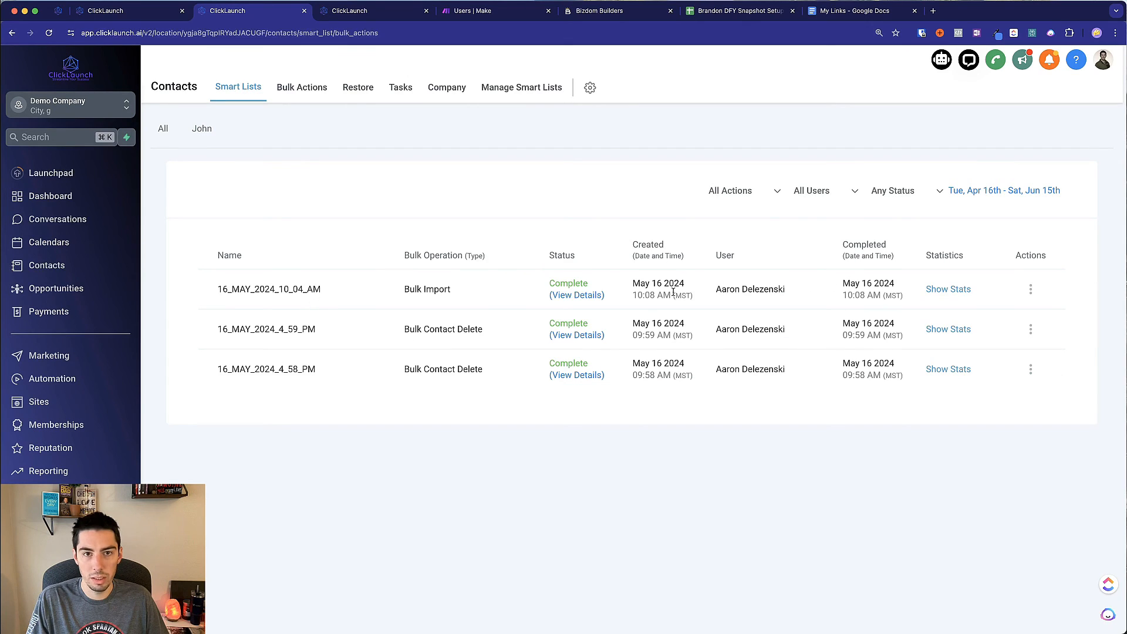
View the details of the completed bulk import and show its statistics
click(576, 295)
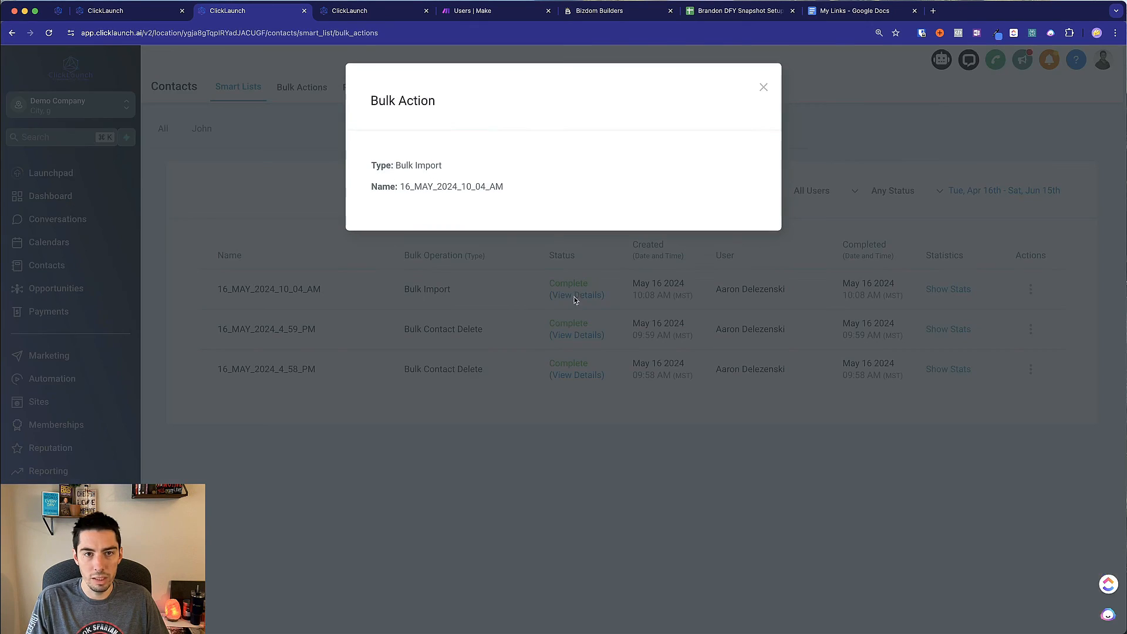
click(763, 88)
click(942, 289)
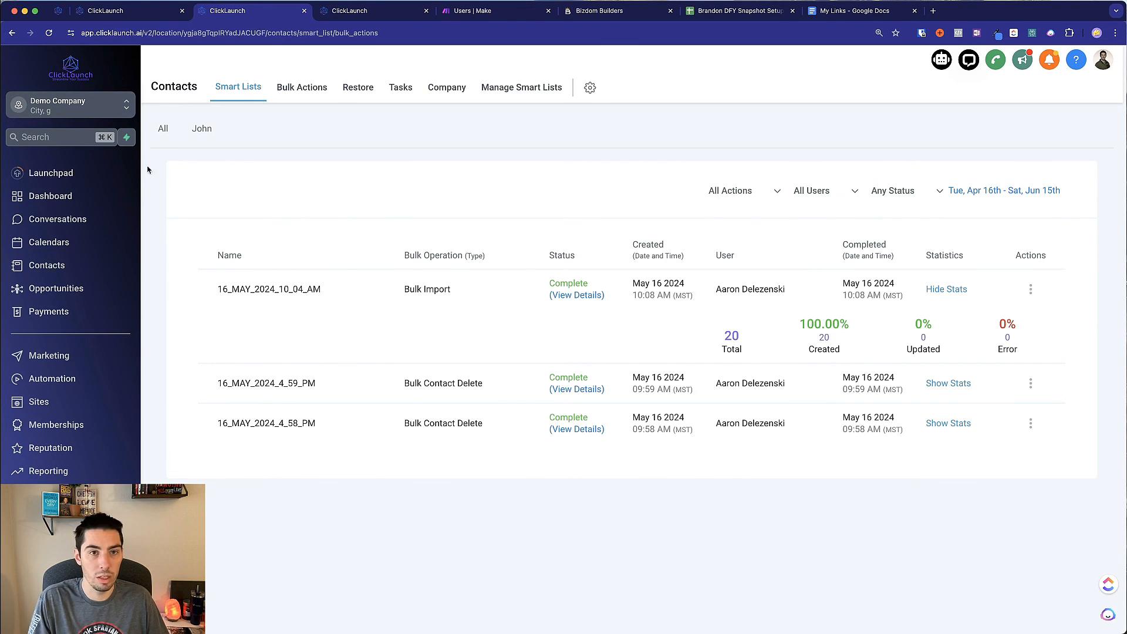
Return to the contacts list and open the record of one of the newly imported contacts
click(30, 267)
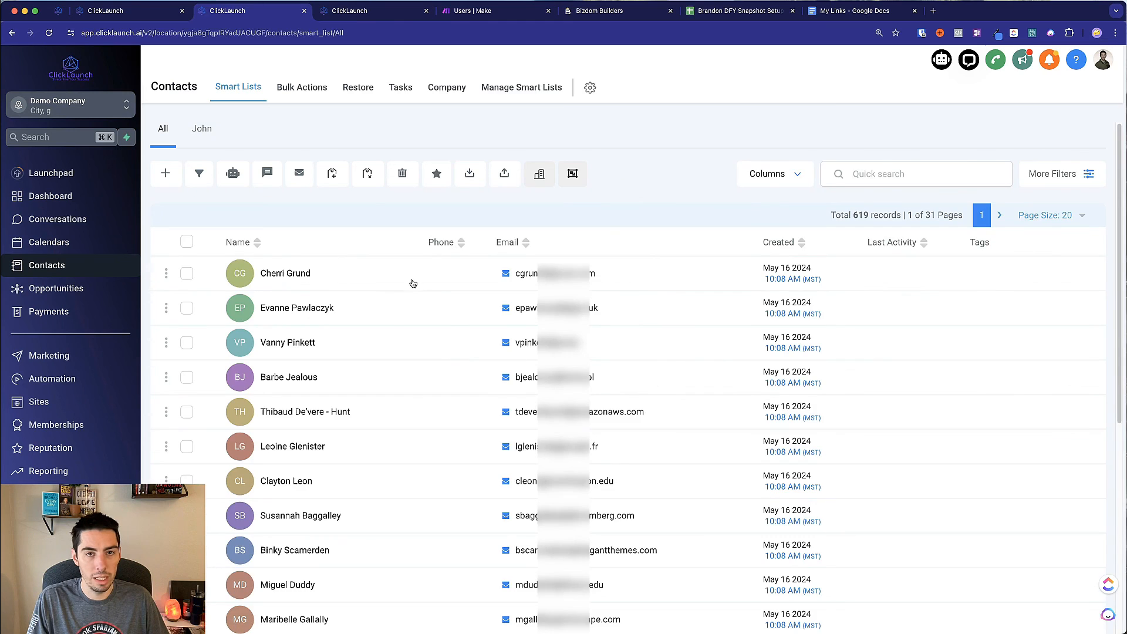
scroll(368, 609, down, 3)
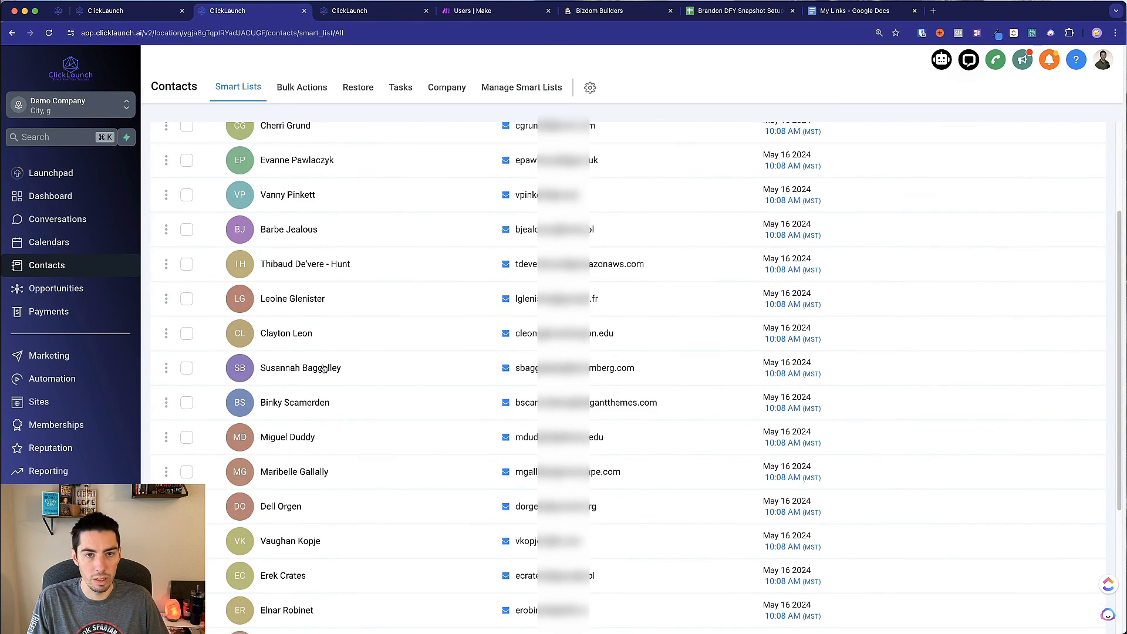
click(282, 294)
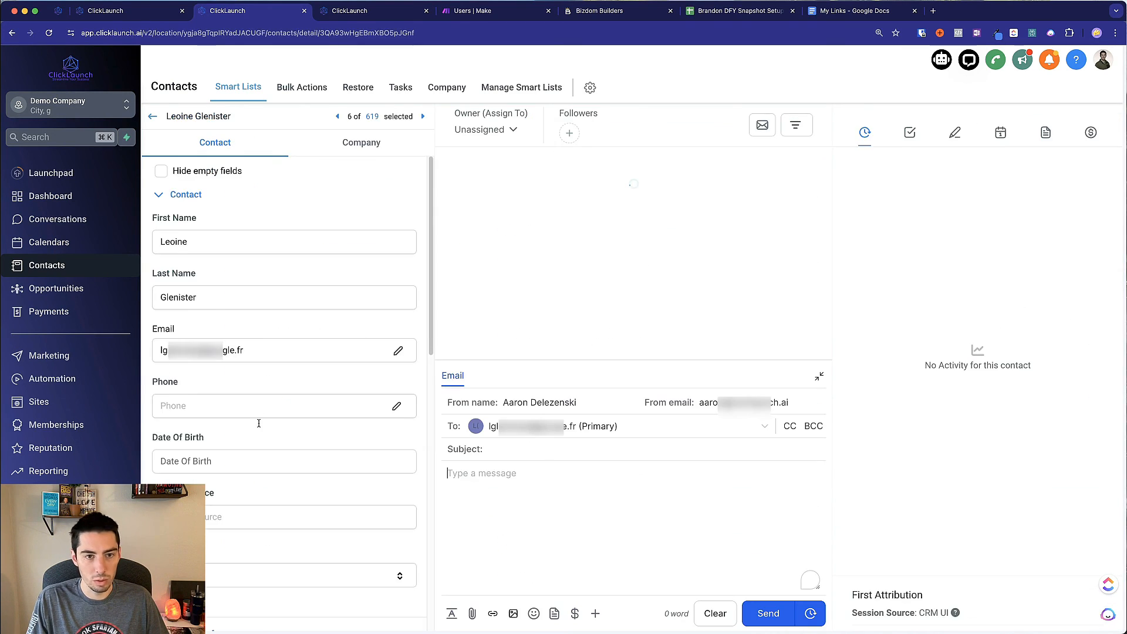
Expand the contact's Additional Info section and look through its custom fields for the credit score
scroll(259, 422, down, 10)
scroll(270, 433, up, 2)
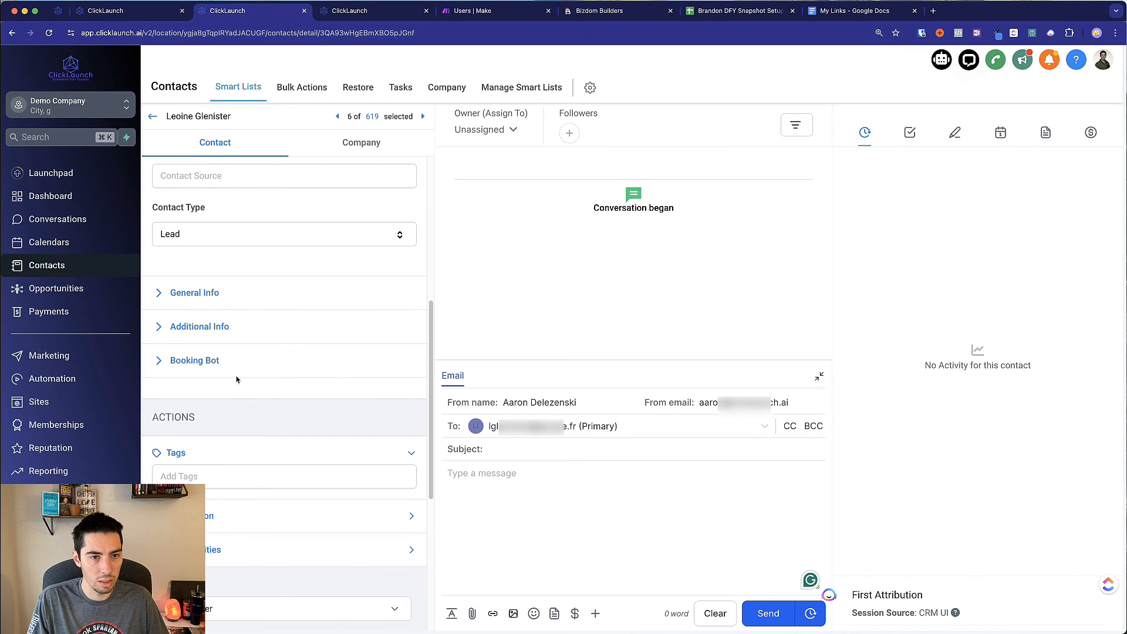
click(200, 325)
scroll(282, 381, down, 2)
scroll(282, 380, down, 10)
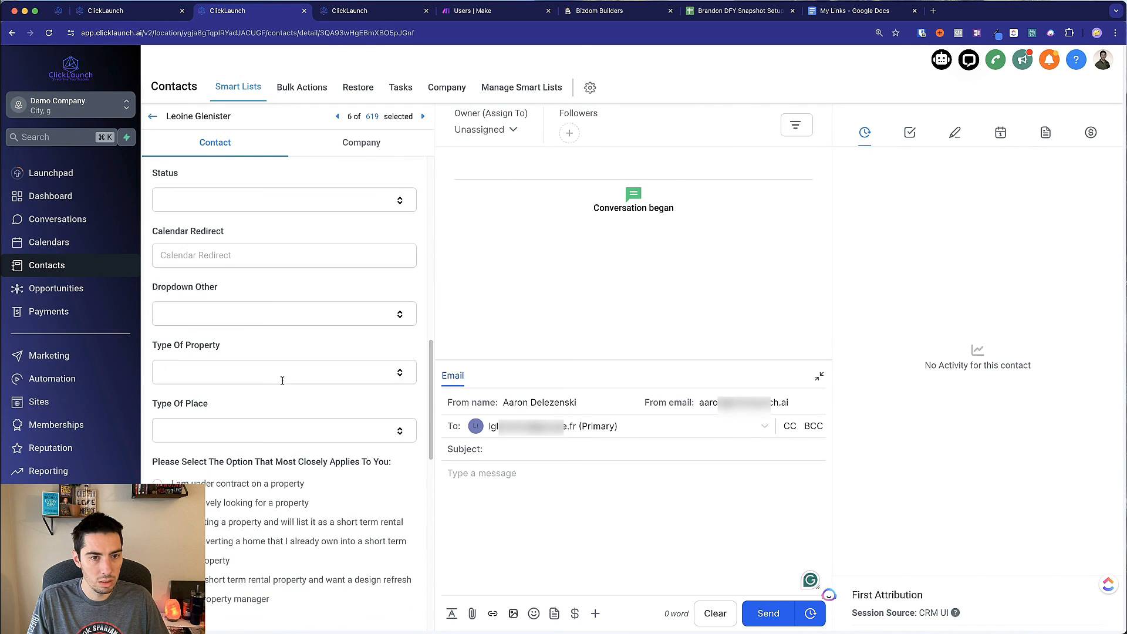